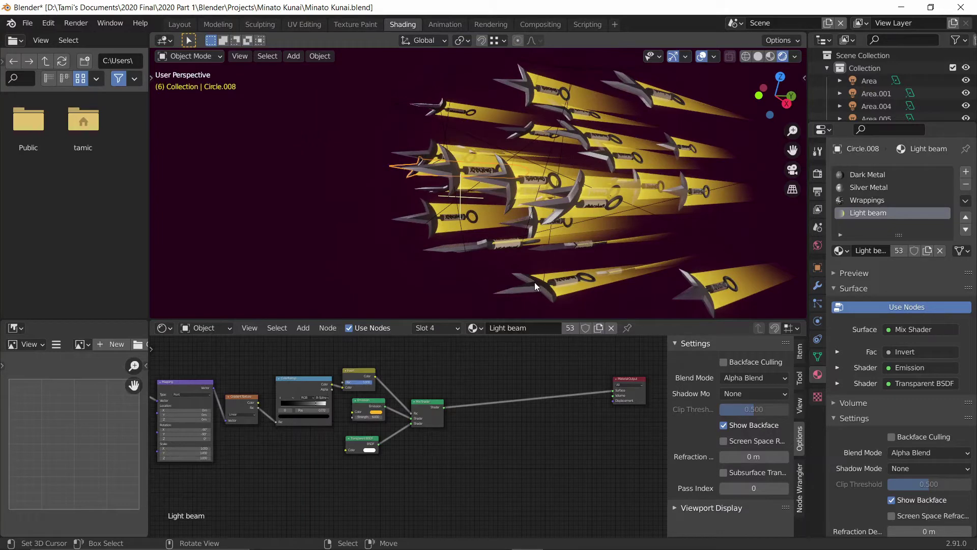
# Leave the kunai project and start a new General file with Ctrl+N.
pyautogui.moveTo(534, 282); pyautogui.dragTo(423, 224, button='middle')
pyautogui.hotkey('ctrl', 'n')
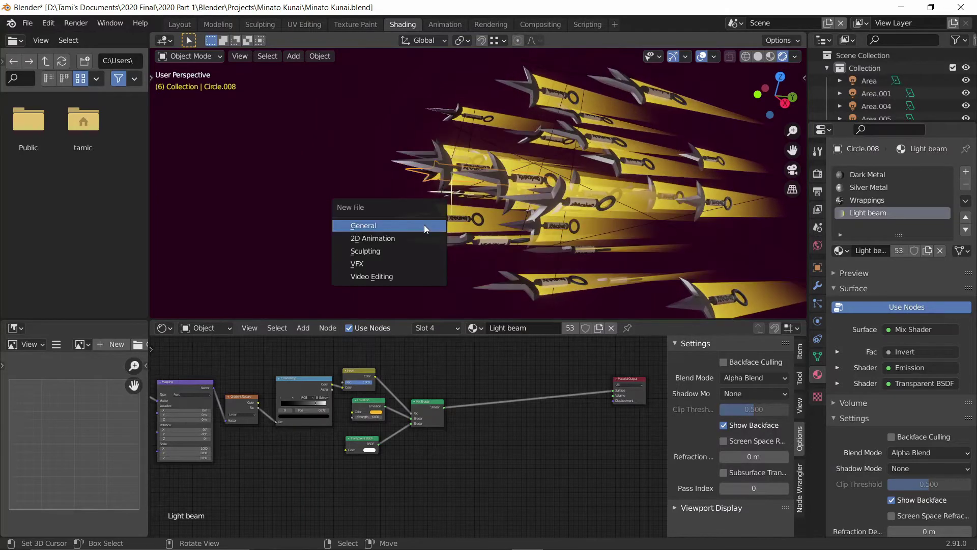
pyautogui.click(424, 224)
# Delete the default cube and add a plane mesh in front orthographic view.
pyautogui.click(275, 287)
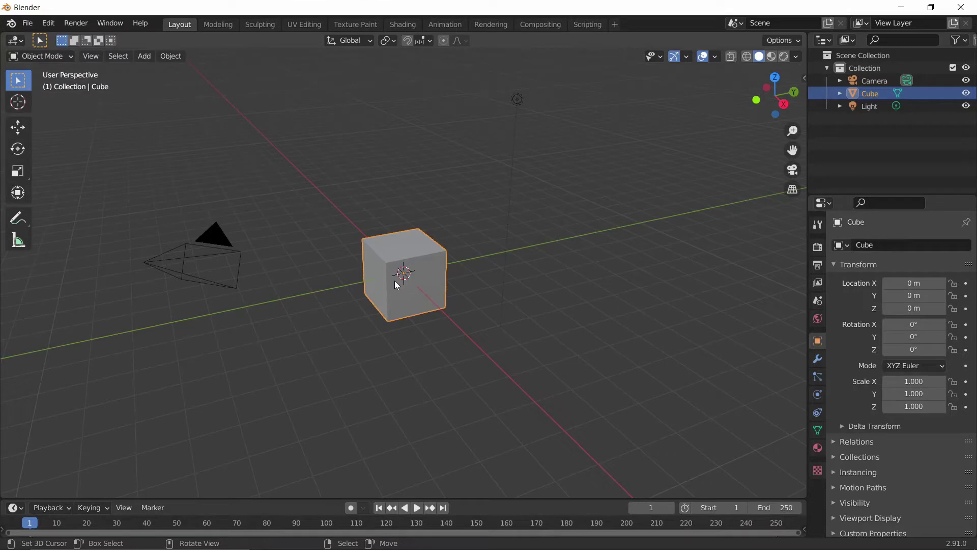
pyautogui.press('Delete')
pyautogui.press('`')
pyautogui.click(332, 217)
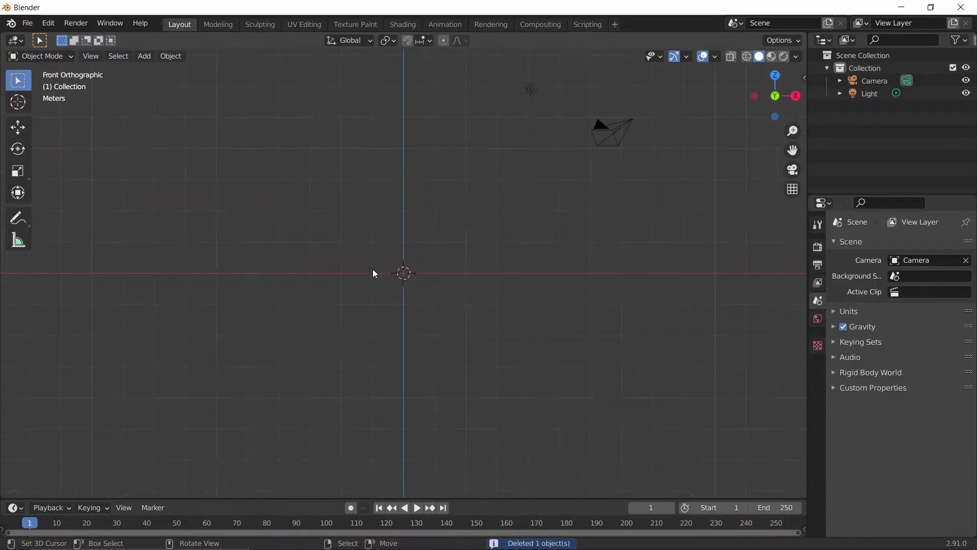
pyautogui.hotkey('shift', 'a')
pyautogui.moveTo(386, 249)
pyautogui.click(462, 251)
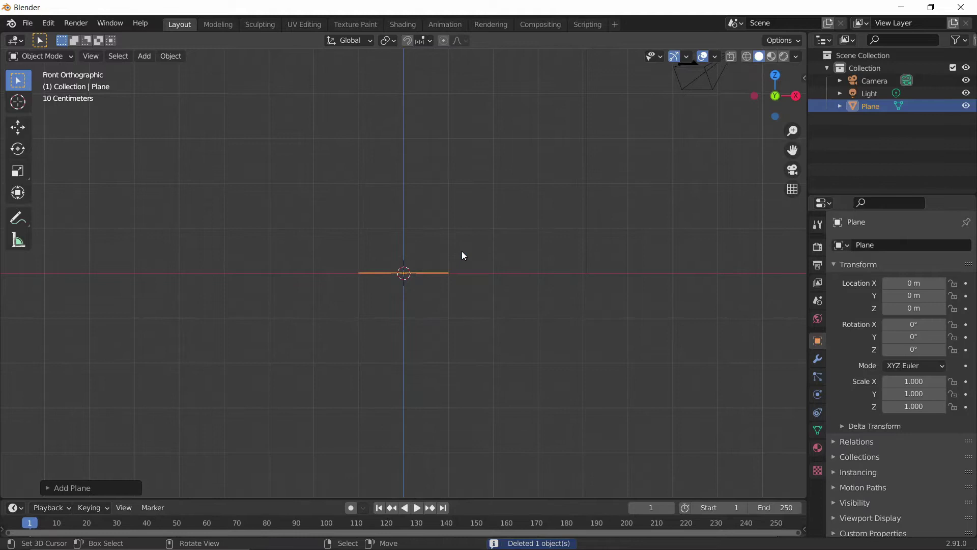
# Rotate the plane 90° about the X axis so it stands upright.
pyautogui.press('r')
pyautogui.press('x')
pyautogui.press('9')
pyautogui.press('0')
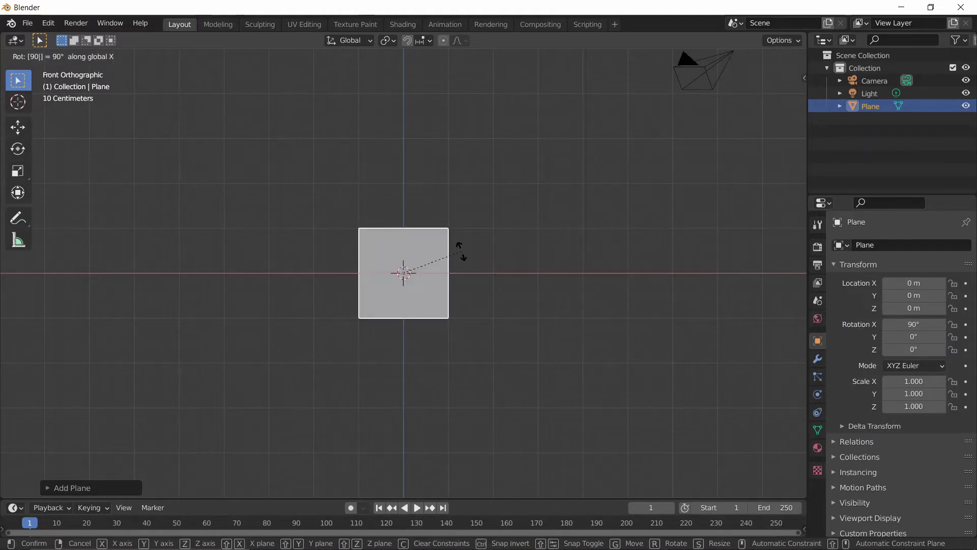
pyautogui.press('Return')
# Stretch the plane about four times along X in edit mode, then go to Shading.
pyautogui.press('Tab')
pyautogui.press('s')
pyautogui.press('x')
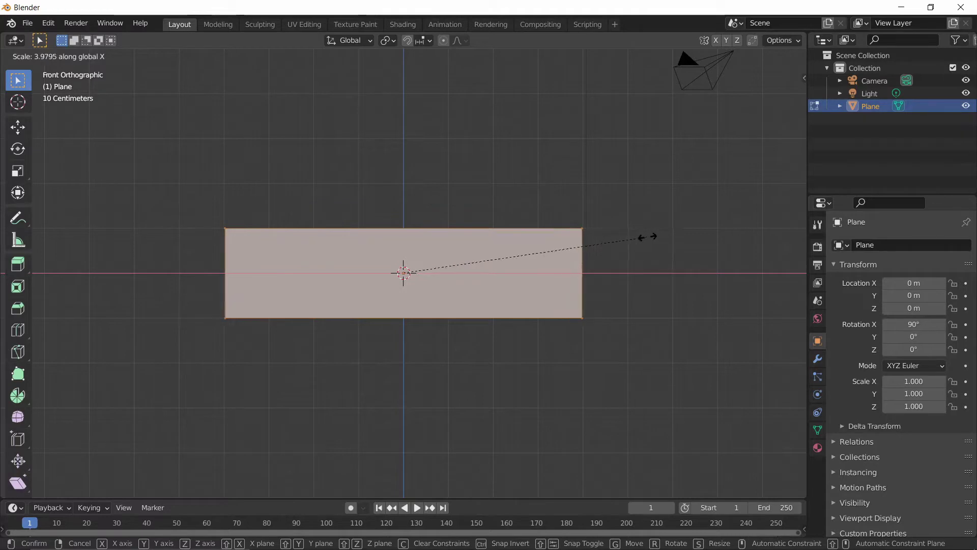
pyautogui.click(648, 236)
pyautogui.press('Tab')
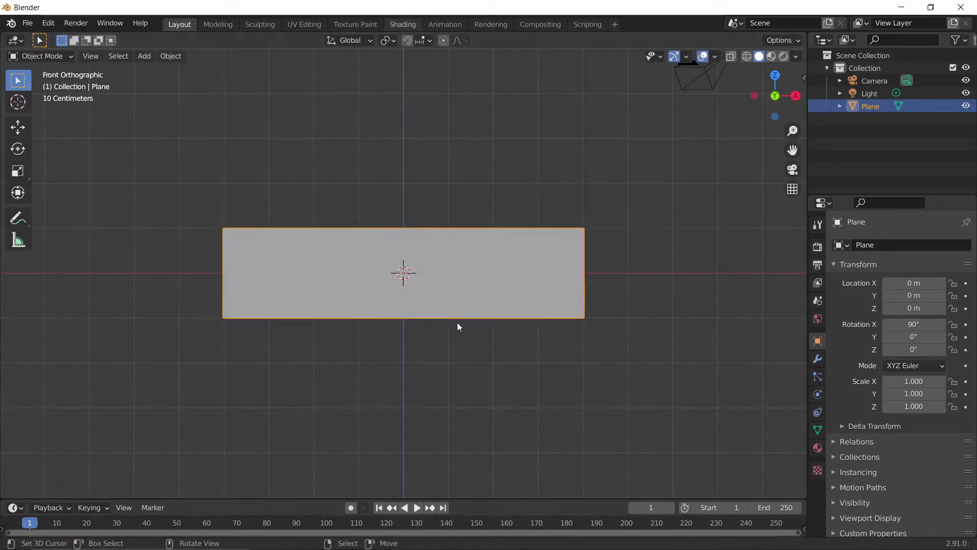
pyautogui.hotkey('ctrl', 'pagedown')
pyautogui.hotkey('ctrl', 'pagedown')
pyautogui.hotkey('ctrl', 'pagedown')
pyautogui.hotkey('ctrl', 'pagedown')
pyautogui.hotkey('ctrl', 'pagedown')
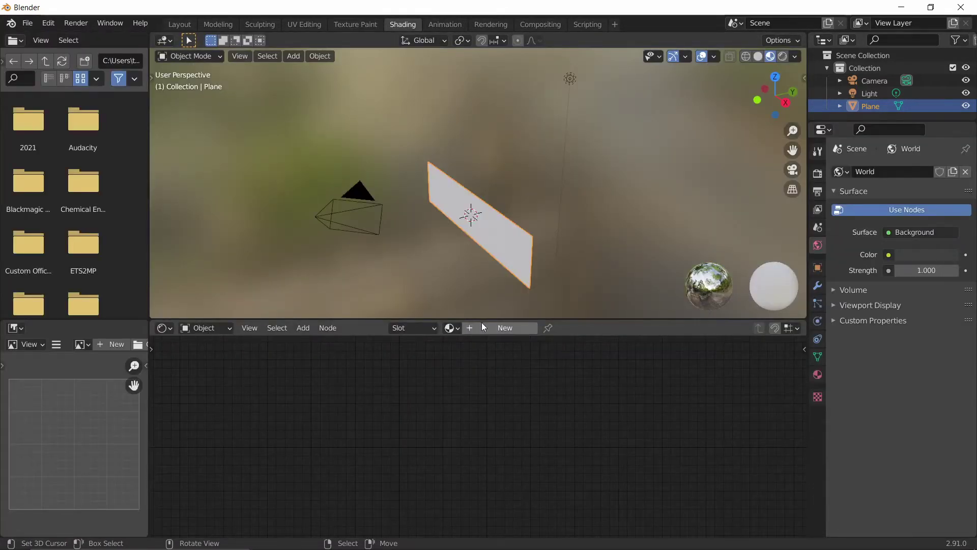
# Create a new material, delete Principled BSDF and add a Transparent BSDF node.
pyautogui.click(501, 327)
pyautogui.moveTo(401, 323); pyautogui.dragTo(402, 371, button='middle')
pyautogui.scroll(-1, 423, 380)
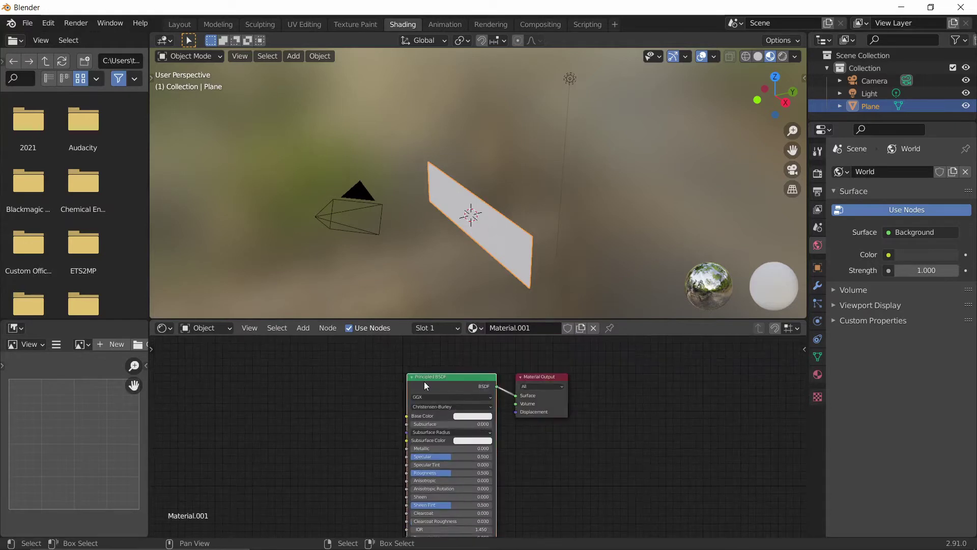
pyautogui.press('x')
pyautogui.hotkey('shift', 'a')
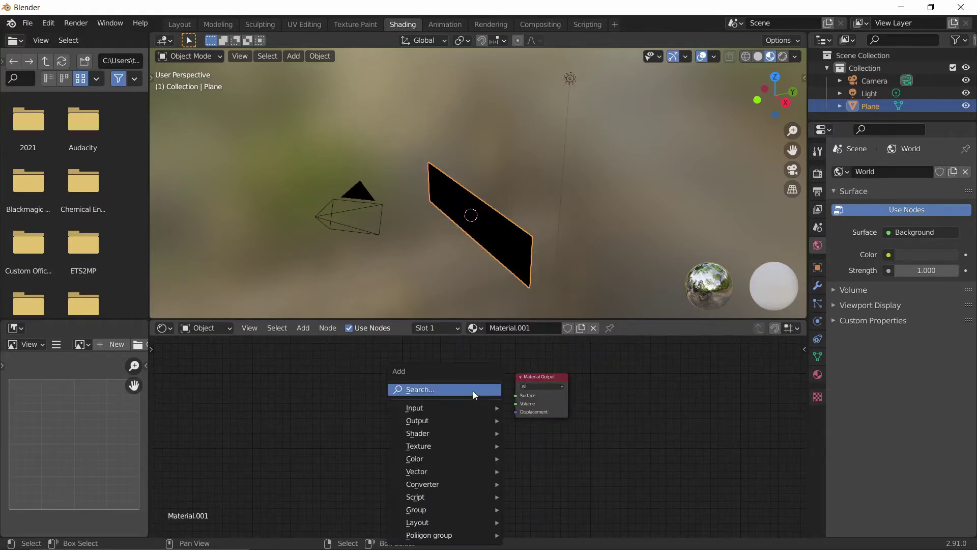
pyautogui.click(472, 390)
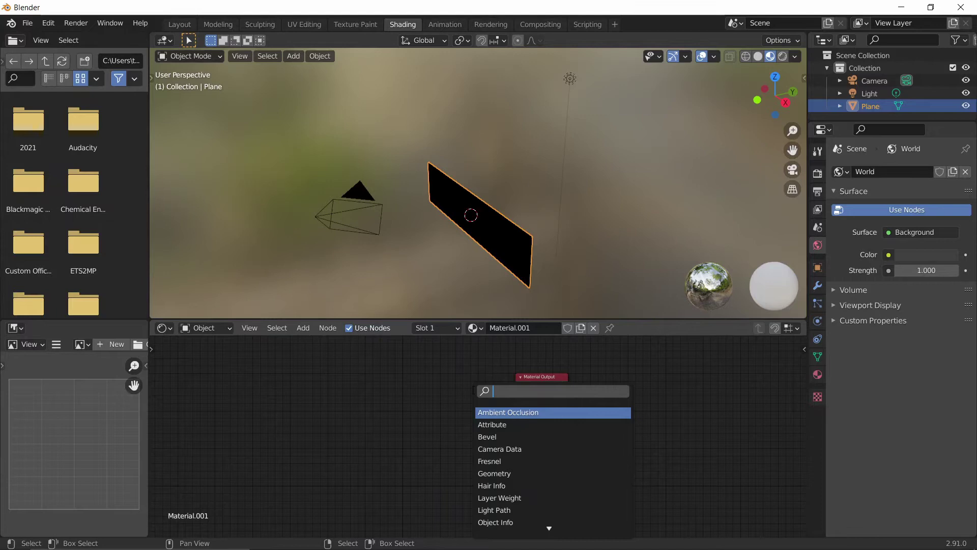
pyautogui.write('tran')
pyautogui.press('Down')
pyautogui.press('Return')
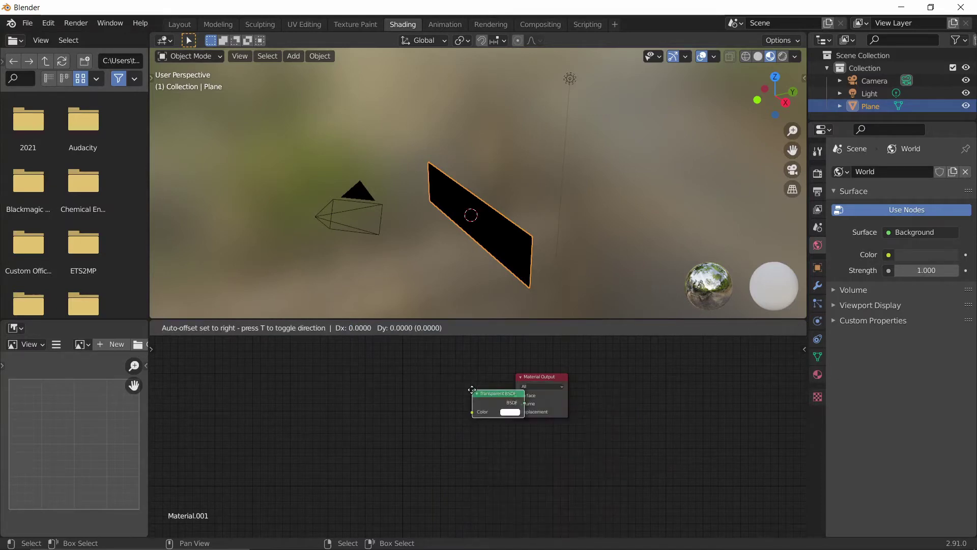
pyautogui.click(374, 439)
# Add a Mix Shader beside Material Output and an Emission node to its left.
pyautogui.hotkey('shift', 'a')
pyautogui.click(429, 391)
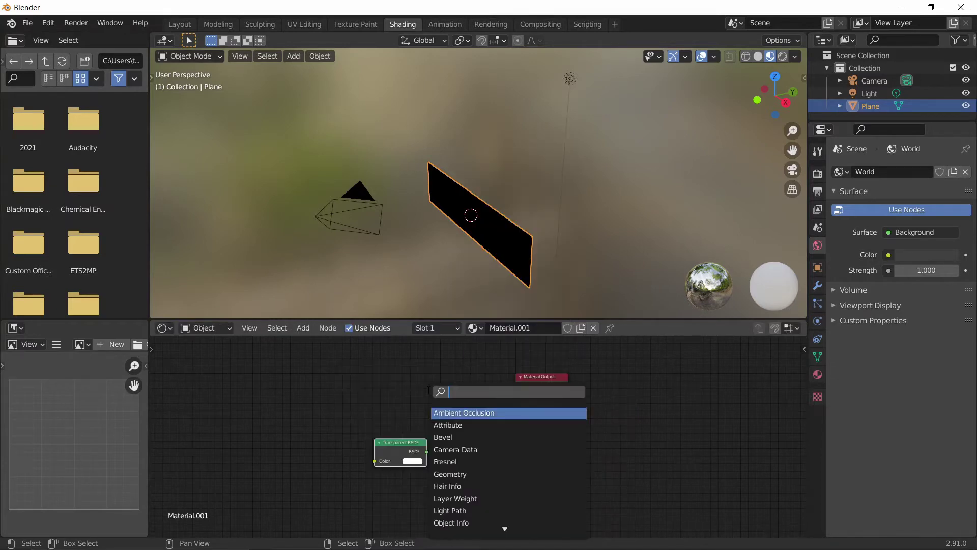
pyautogui.write('mix')
pyautogui.press('Return')
pyautogui.click(430, 383)
pyautogui.hotkey('shift', 'a')
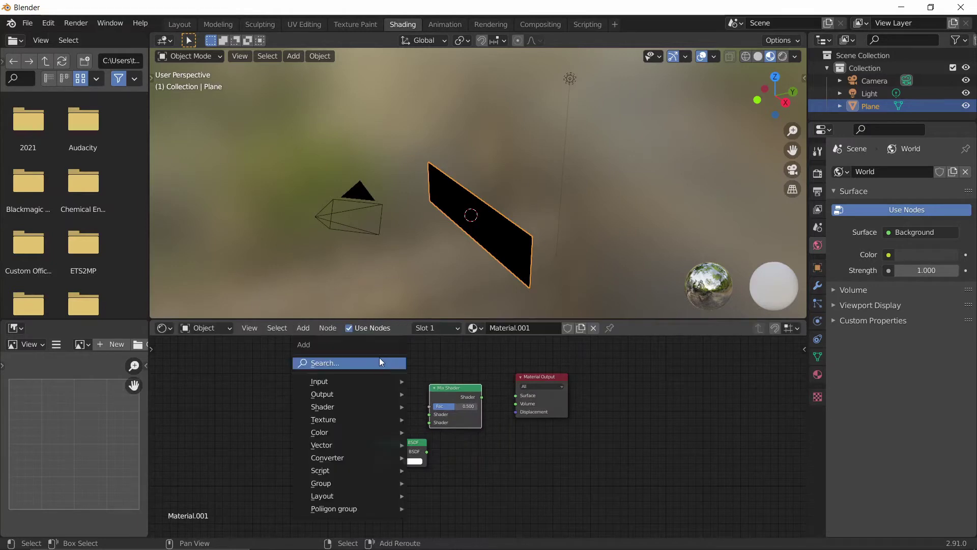
pyautogui.click(379, 362)
pyautogui.write('em')
pyautogui.press('Return')
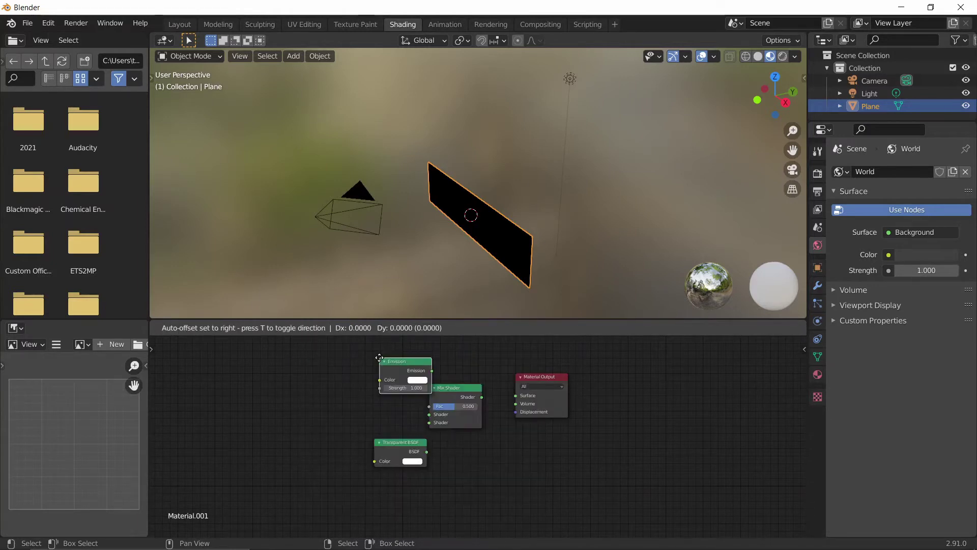
pyautogui.click(351, 361)
# Wire Emission into the Mix Shader and the Mix Shader into Material Output Surface.
pyautogui.scroll(1, 398, 392)
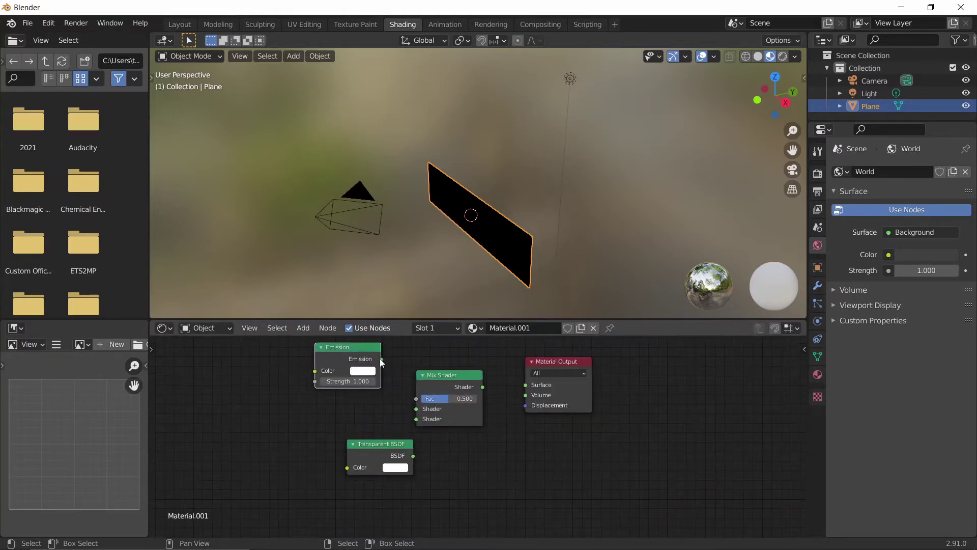
pyautogui.moveTo(381, 359); pyautogui.dragTo(417, 409)
pyautogui.moveTo(381, 443); pyautogui.dragTo(414, 422)
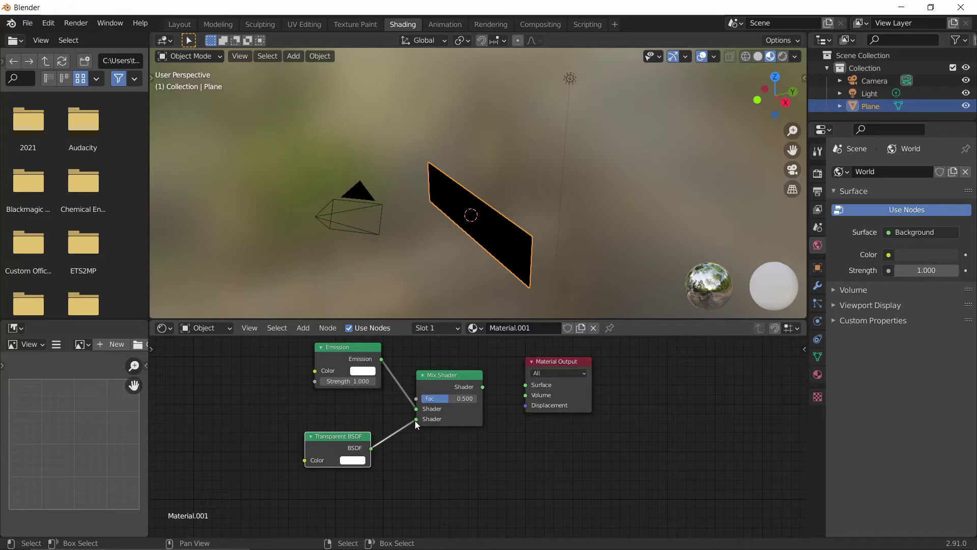
pyautogui.moveTo(483, 385); pyautogui.dragTo(525, 385)
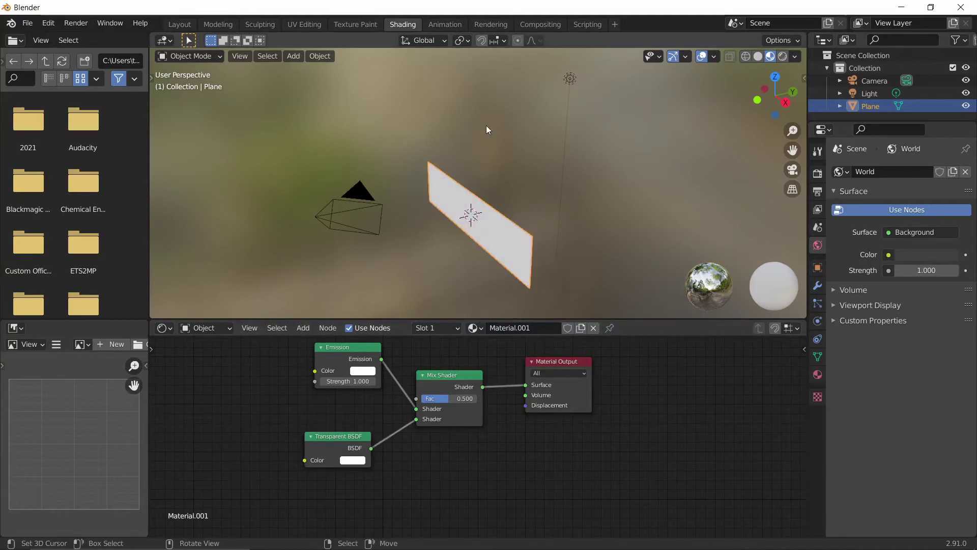
pyautogui.moveTo(489, 126); pyautogui.dragTo(454, 218, button='middle')
# Set the Emission colour to cyan and move the Emission node lower.
pyautogui.moveTo(400, 382); pyautogui.dragTo(452, 410, button='middle')
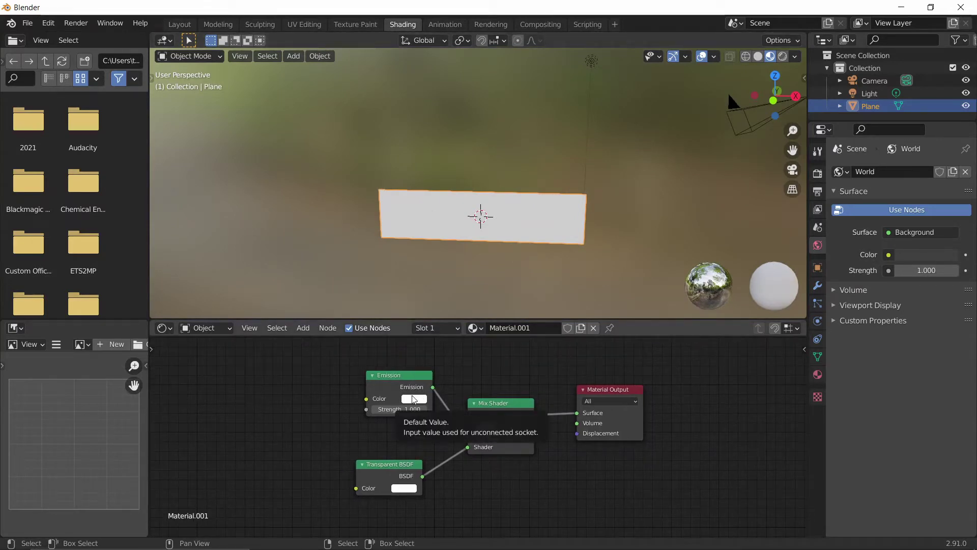
pyautogui.click(413, 400)
pyautogui.moveTo(442, 285); pyautogui.dragTo(444, 265)
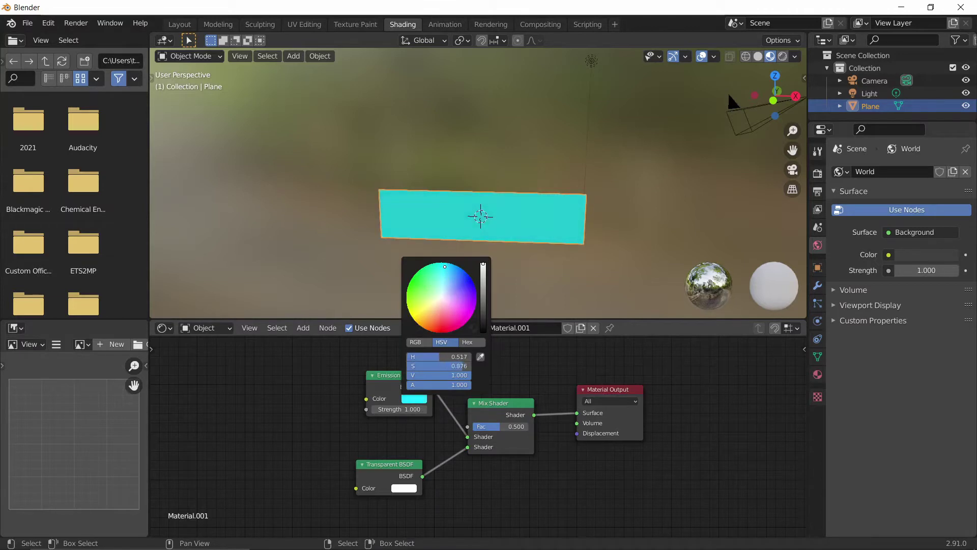
pyautogui.scroll(-1, 458, 417)
pyautogui.moveTo(460, 417); pyautogui.dragTo(431, 439)
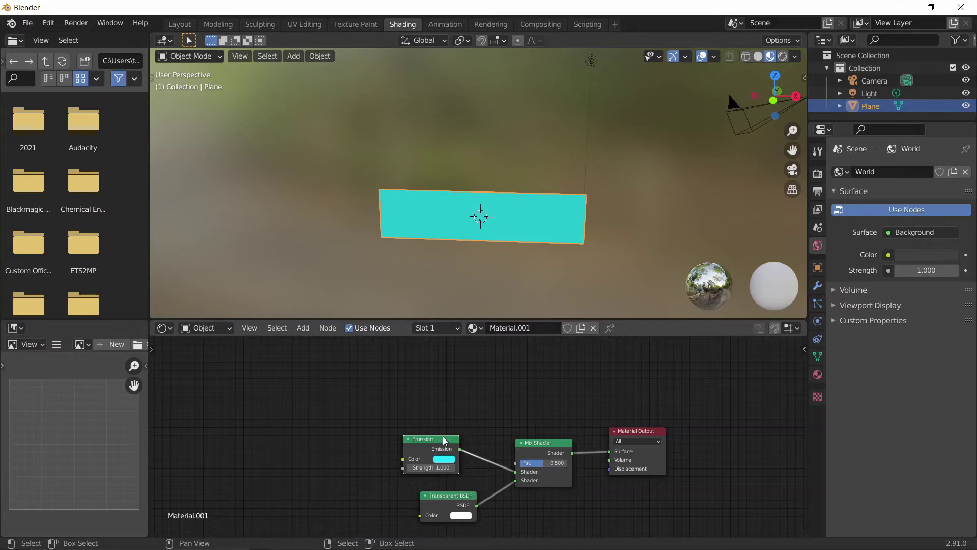
# Add a Gradient Texture node at the upper left of the node tree.
pyautogui.hotkey('shift', 'a')
pyautogui.click(453, 377)
pyautogui.write('gr')
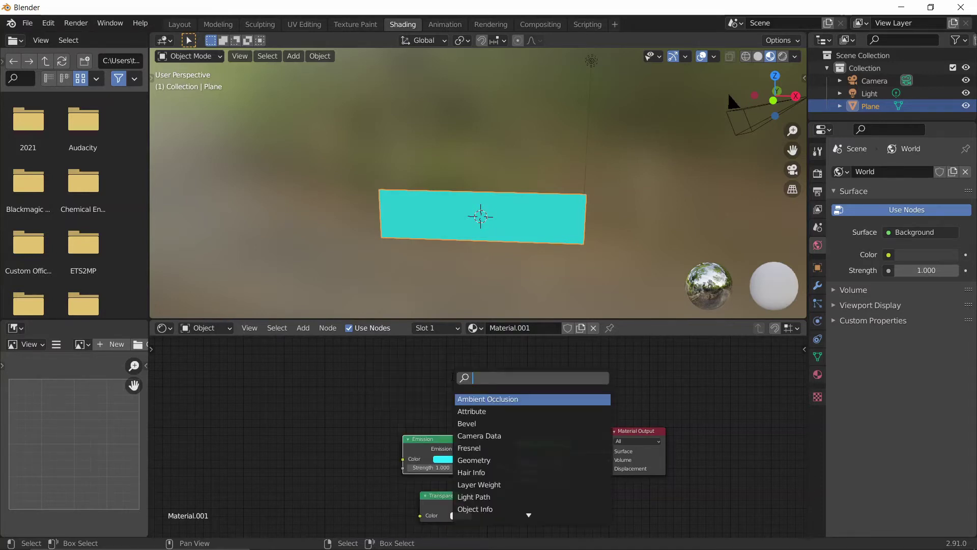
pyautogui.write('ad')
pyautogui.press('Return')
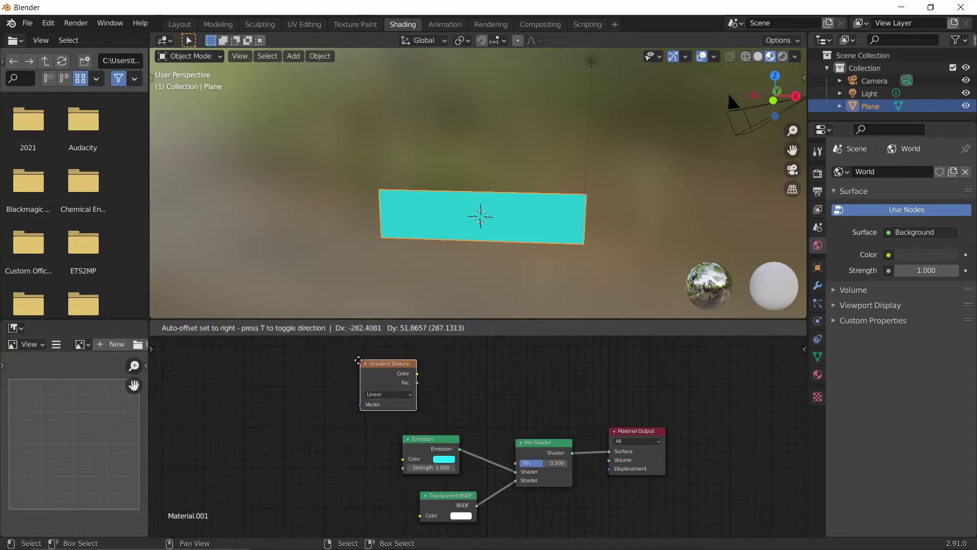
pyautogui.click(357, 365)
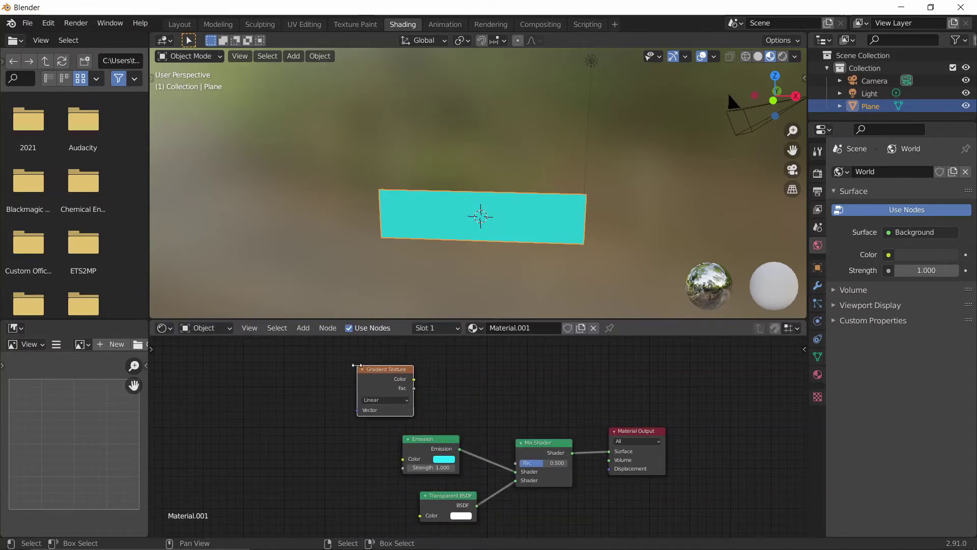
# Add a ColorRamp node next to the Gradient Texture.
pyautogui.hotkey('shift', 'a')
pyautogui.click(457, 350)
pyautogui.write('col')
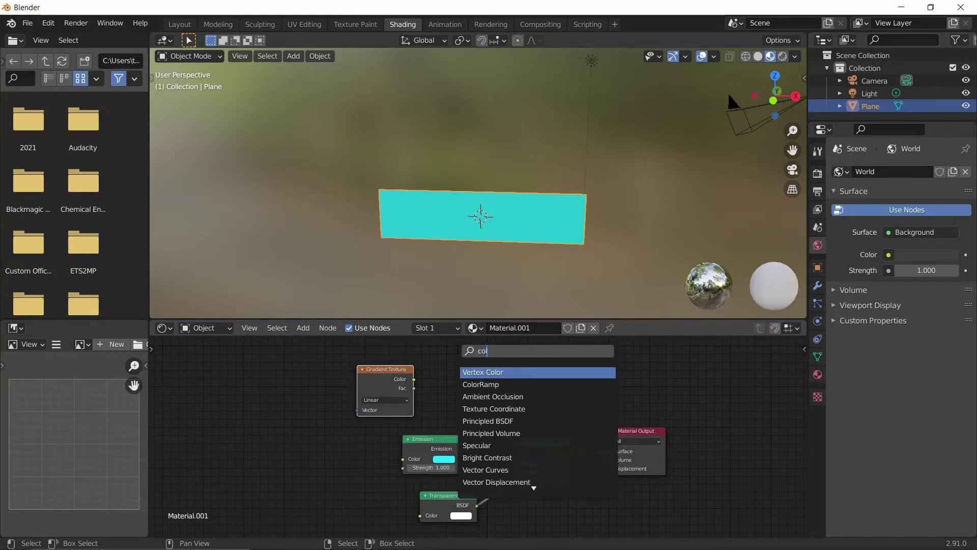
pyautogui.press('Down')
pyautogui.press('Return')
pyautogui.click(457, 350)
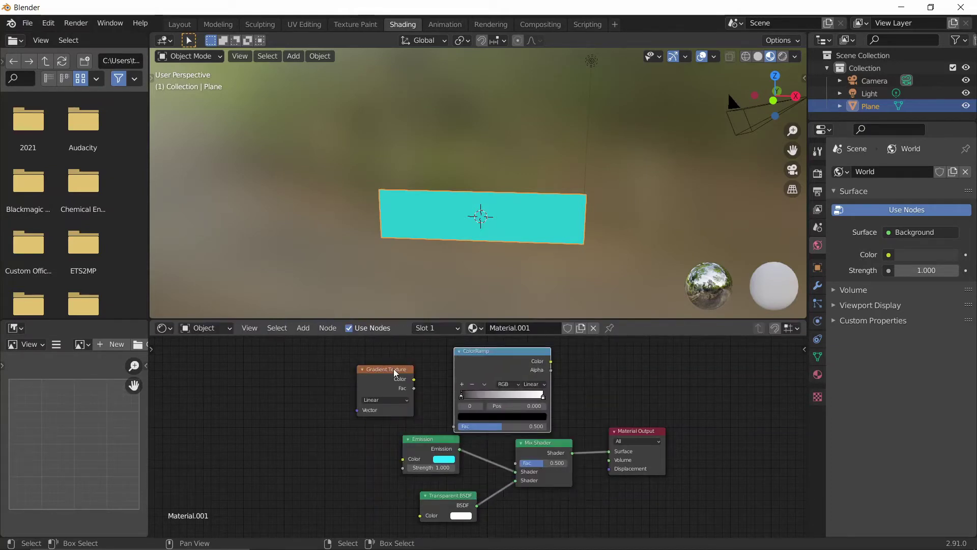
pyautogui.moveTo(475, 361); pyautogui.dragTo(425, 356)
# Link Gradient Texture Color to ColorRamp Fac, and ColorRamp Color to Mix Shader Fac.
pyautogui.moveTo(383, 382); pyautogui.dragTo(404, 421)
pyautogui.moveTo(540, 452); pyautogui.dragTo(571, 436)
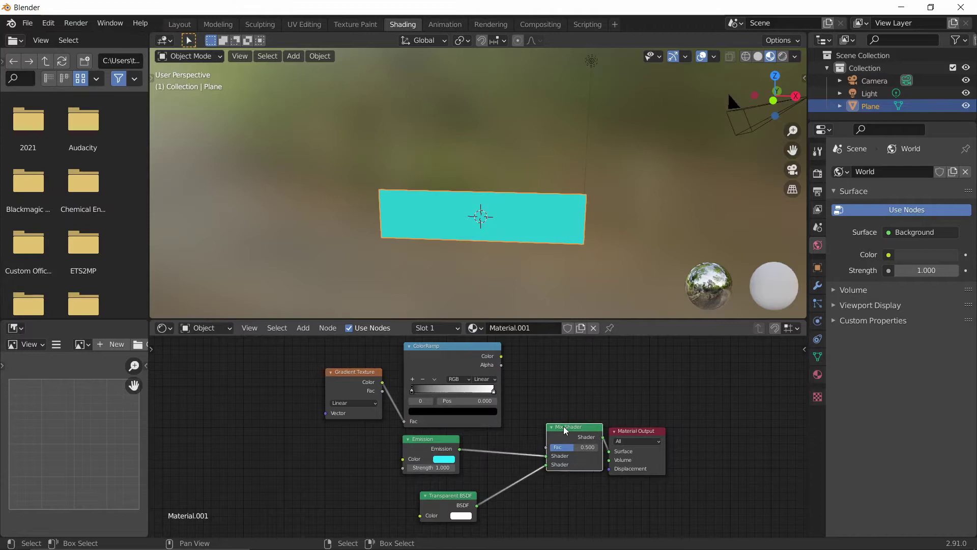
pyautogui.moveTo(501, 356); pyautogui.dragTo(544, 447)
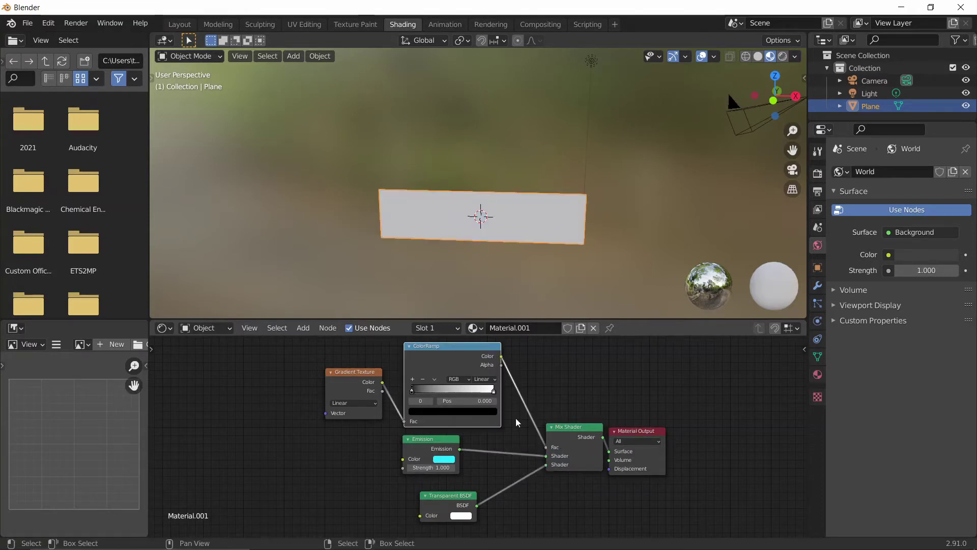
pyautogui.scroll(-1, 504, 404)
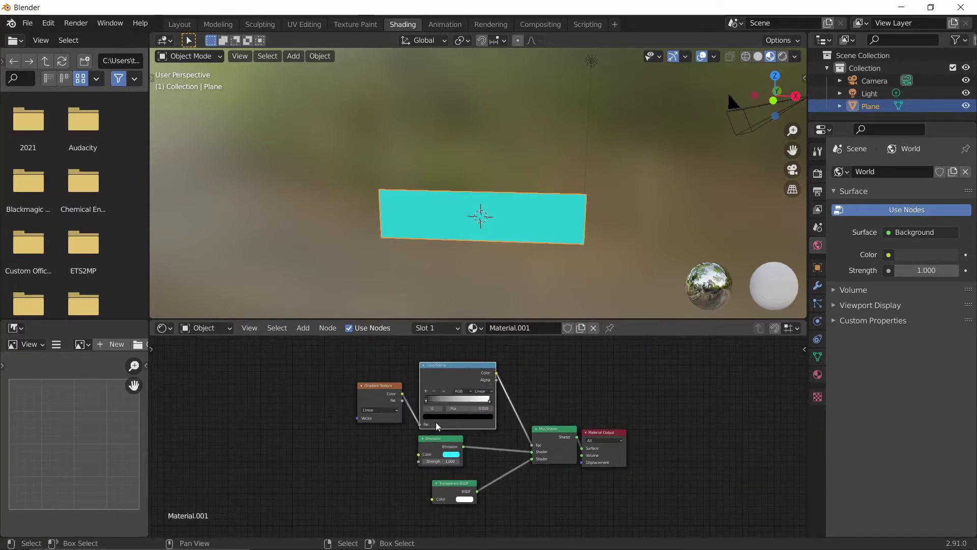
# Add linked Texture Coordinate and Mapping nodes to the Gradient Texture with Ctrl+T.
pyautogui.click(374, 402)
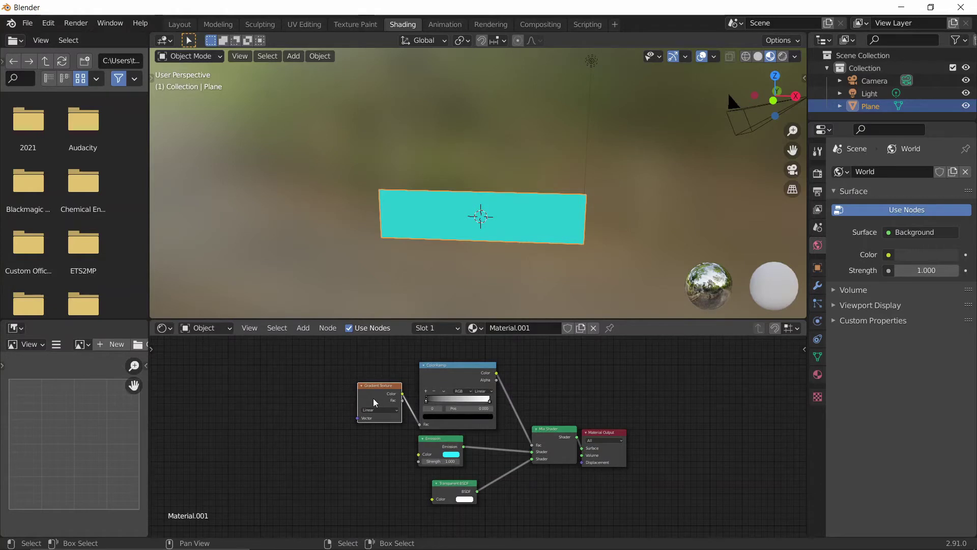
pyautogui.hotkey('ctrl', 't')
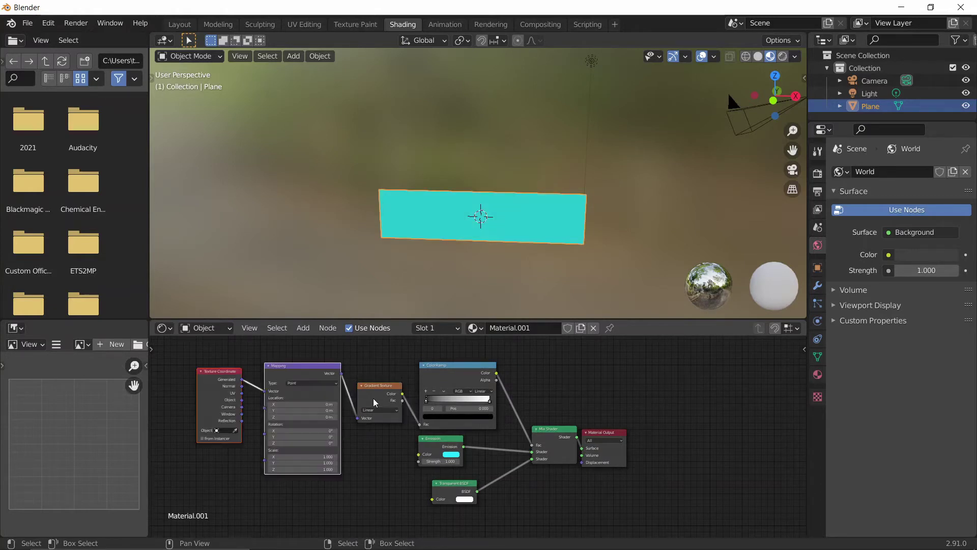
pyautogui.moveTo(239, 411); pyautogui.dragTo(276, 418, button='middle')
pyautogui.scroll(1, 277, 417)
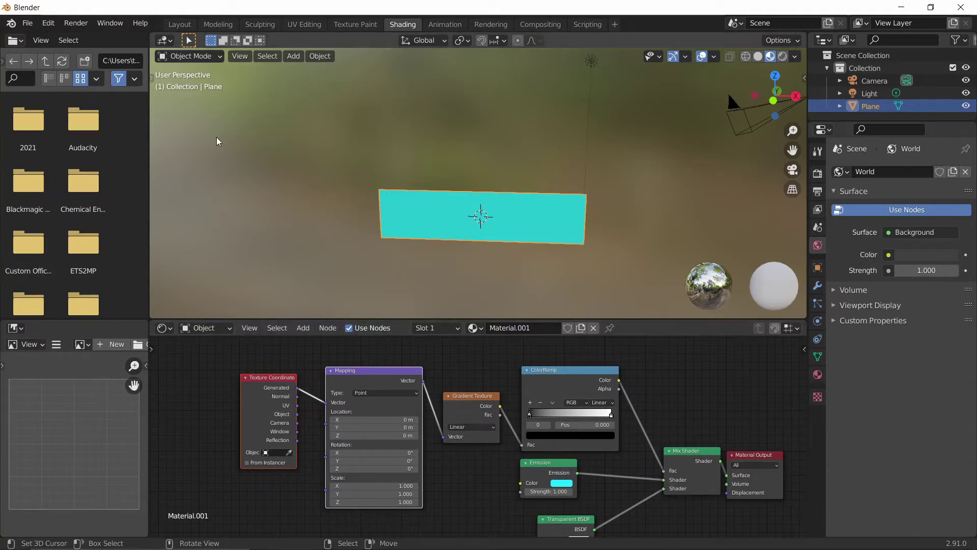
pyautogui.click(49, 23)
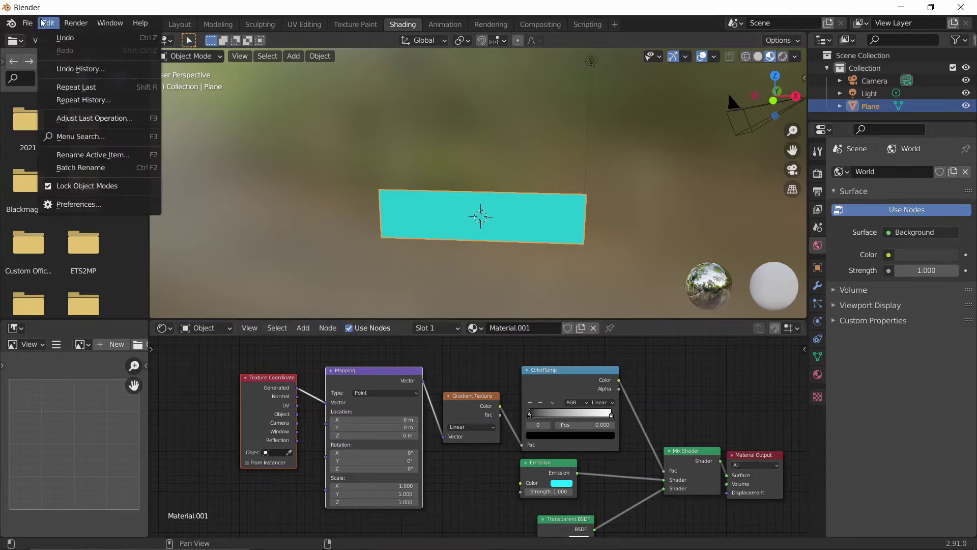
# Check in Preferences > Add-ons that Node Wrangler is enabled.
pyautogui.click(82, 204)
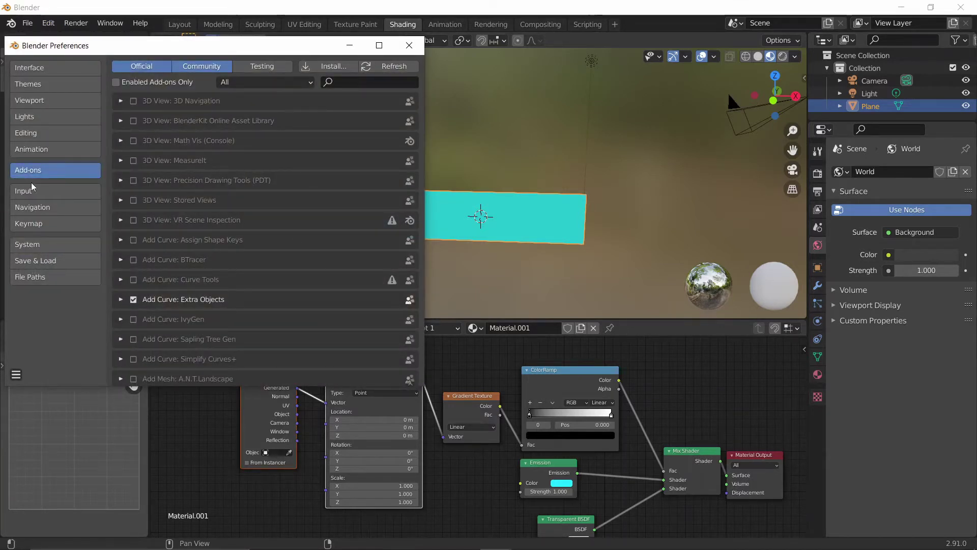
pyautogui.click(342, 83)
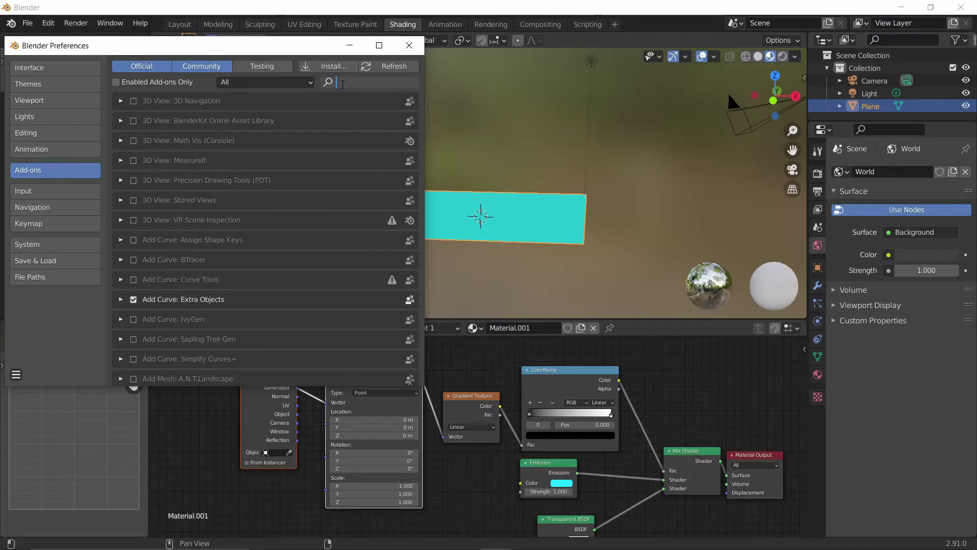
pyautogui.write('node')
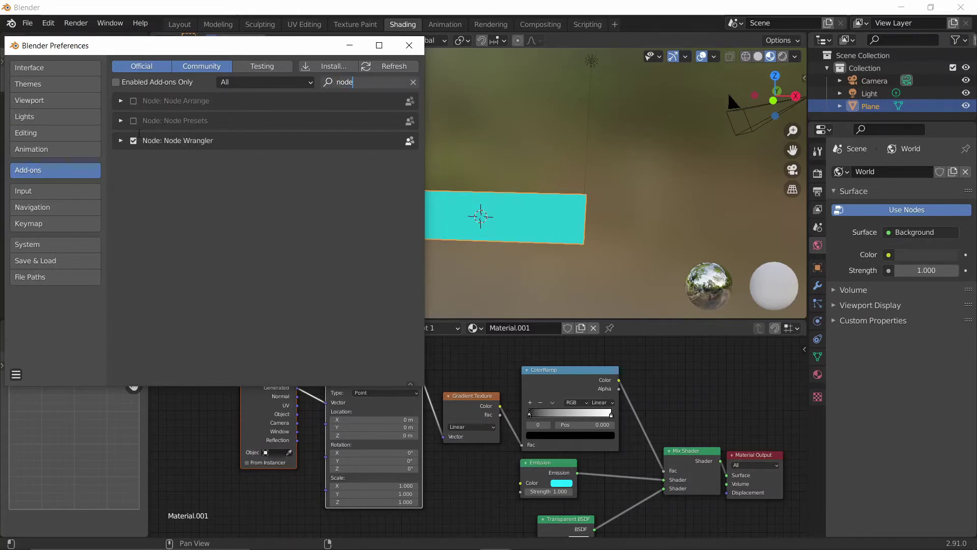
pyautogui.click(409, 44)
# Move Material Output and the Mix Shader node further apart.
pyautogui.scroll(-1, 391, 369)
pyautogui.moveTo(449, 400); pyautogui.dragTo(322, 400, button='middle')
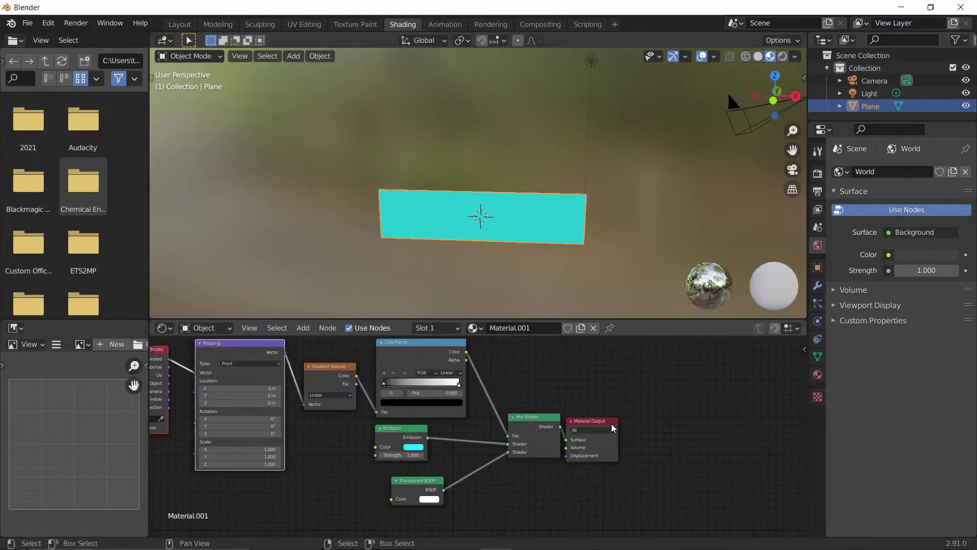
pyautogui.moveTo(596, 413); pyautogui.dragTo(692, 413)
pyautogui.moveTo(540, 421); pyautogui.dragTo(579, 403)
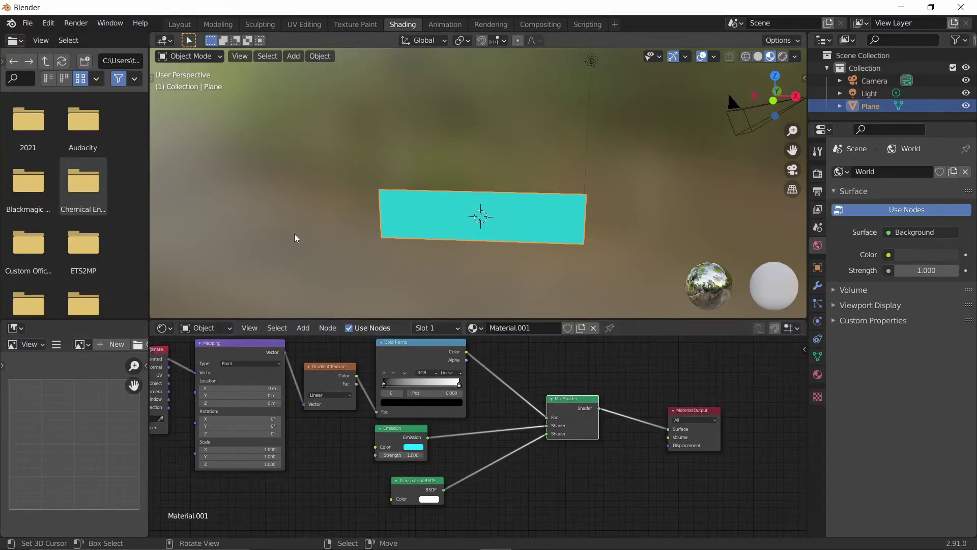
# Switch the 3D viewport to Rendered shading.
pyautogui.press('z')
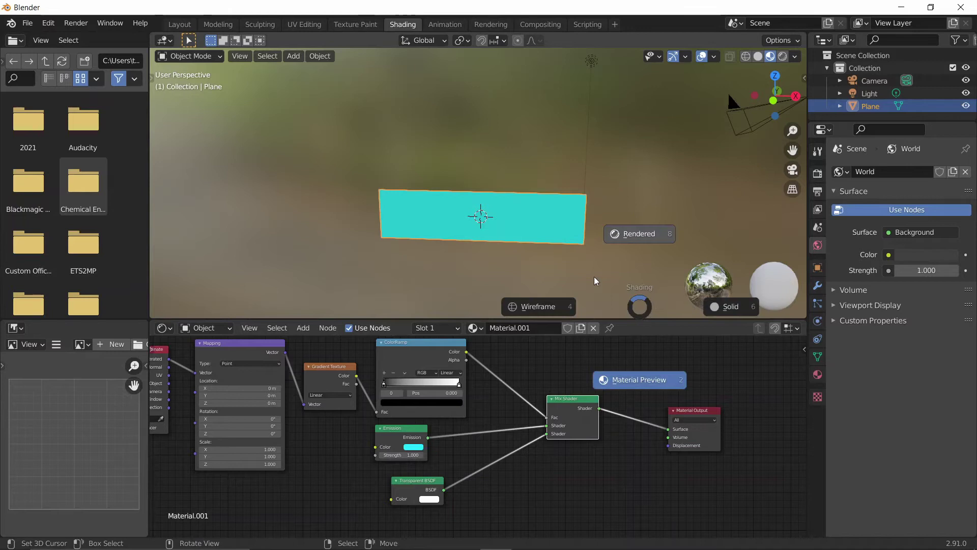
pyautogui.click(593, 279)
pyautogui.moveTo(449, 281); pyautogui.dragTo(539, 349, button='middle')
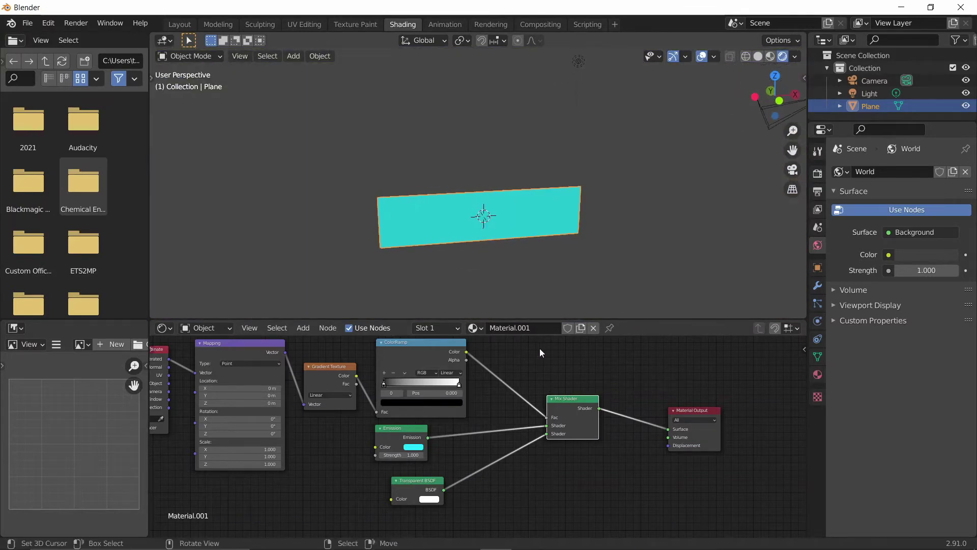
# Pull the ColorRamp stops inward, white at 0.609, and set B-Spline interpolation.
pyautogui.scroll(2, 388, 391)
pyautogui.scroll(2, 374, 394)
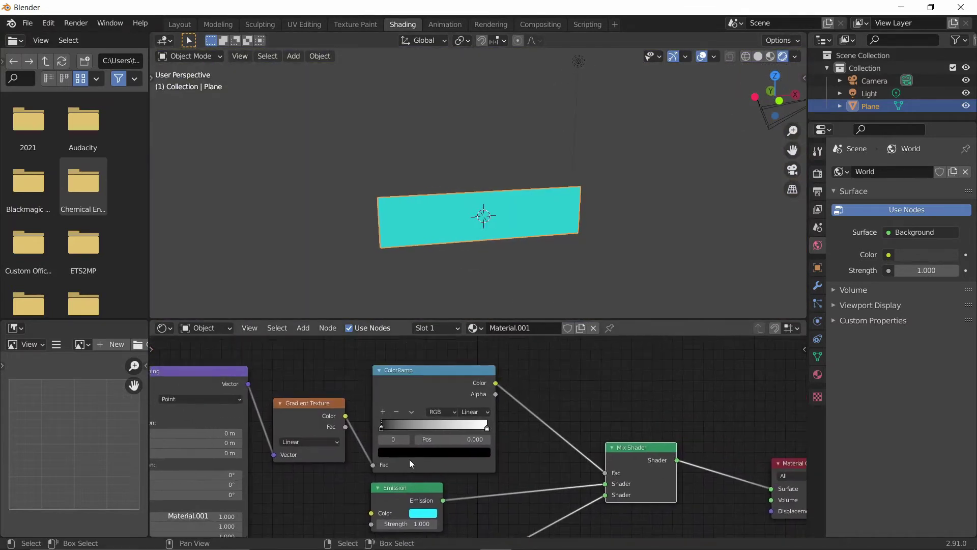
pyautogui.moveTo(474, 428); pyautogui.dragTo(437, 429)
pyautogui.scroll(-1, 496, 409)
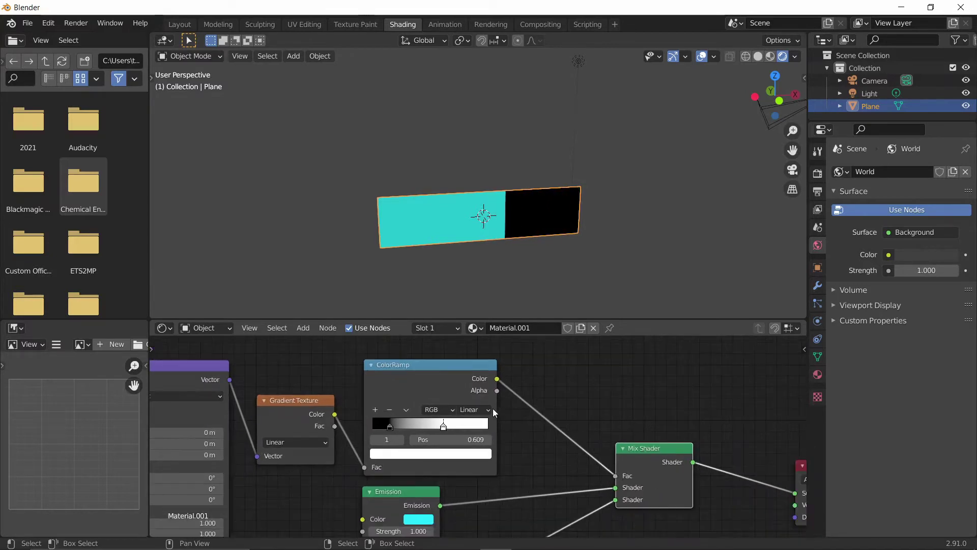
pyautogui.scroll(1, 492, 411)
pyautogui.click(478, 407)
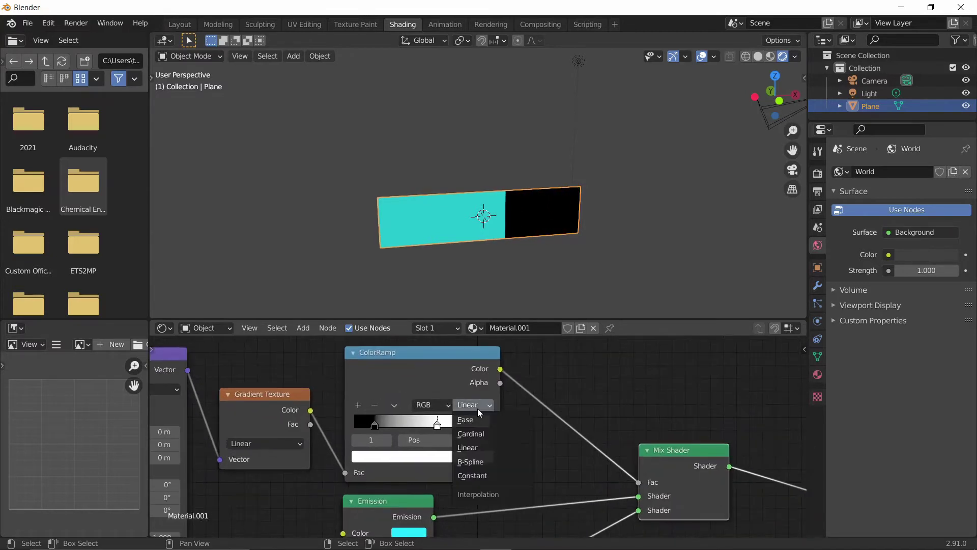
pyautogui.click(478, 464)
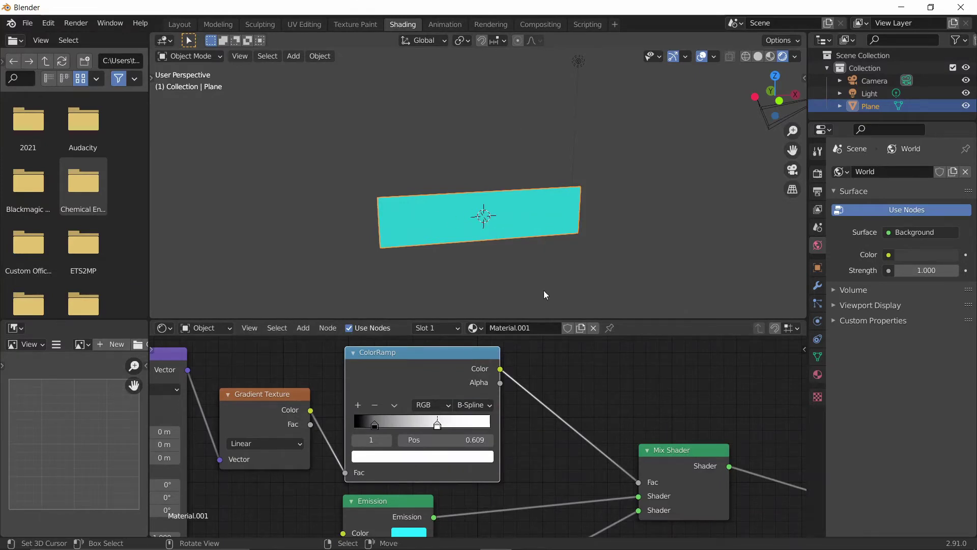
pyautogui.press('Home')
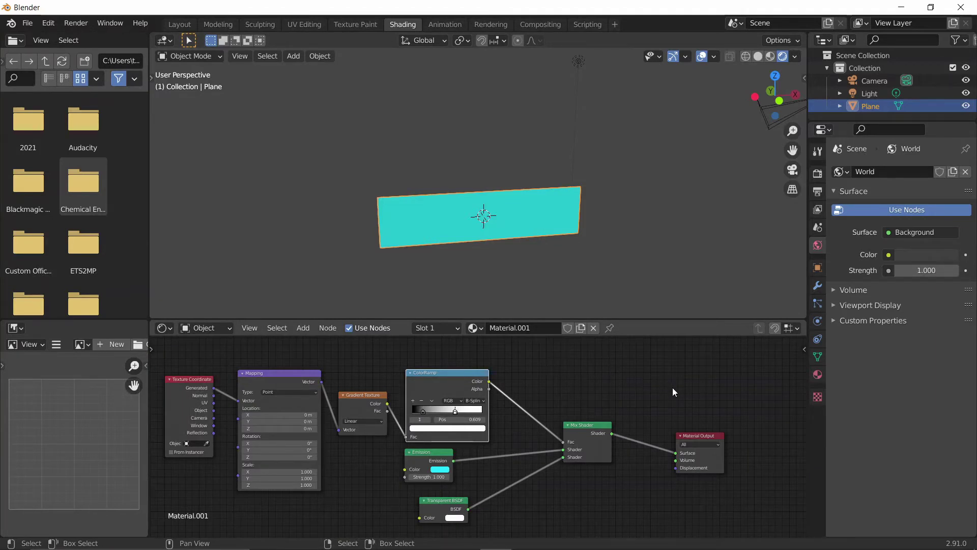
# Set the material's Blend Mode to Alpha Blend.
pyautogui.press('n')
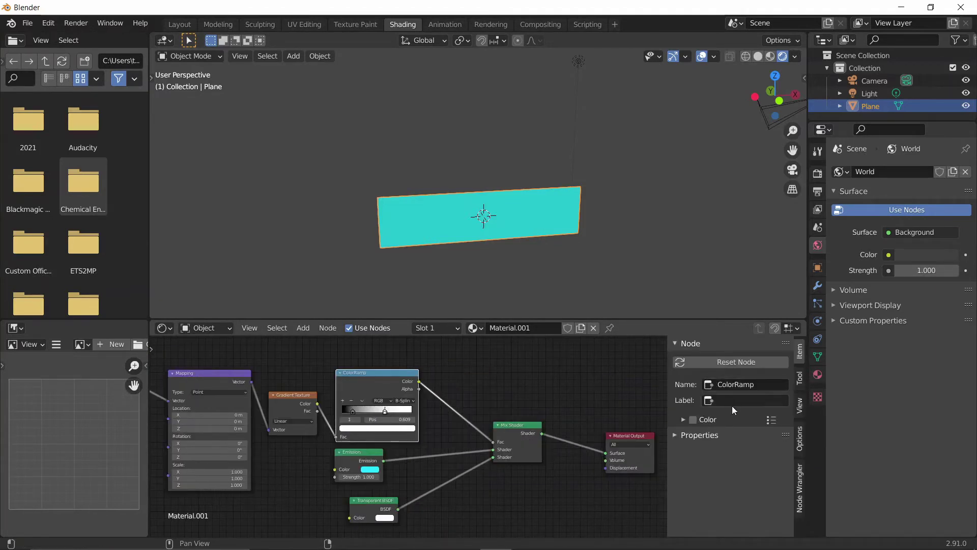
pyautogui.click(799, 437)
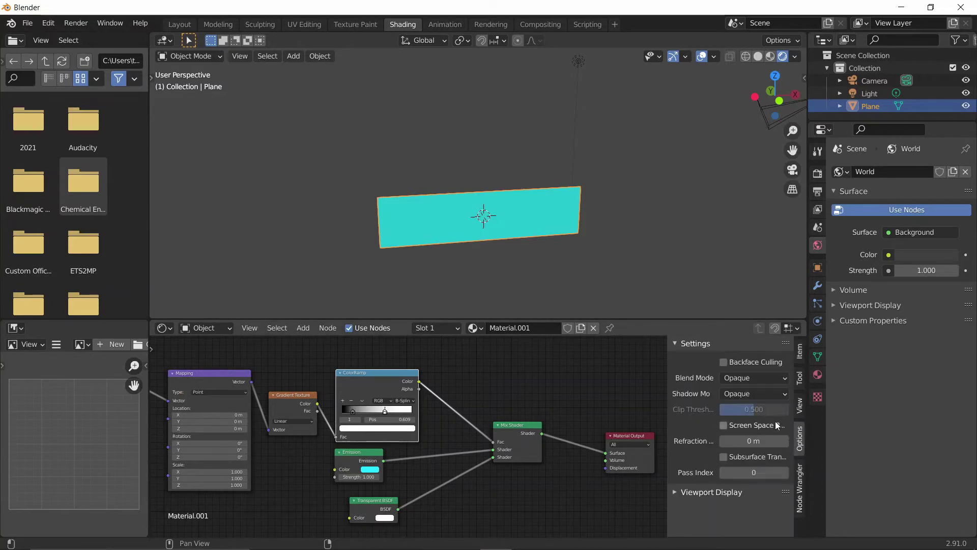
pyautogui.click(741, 378)
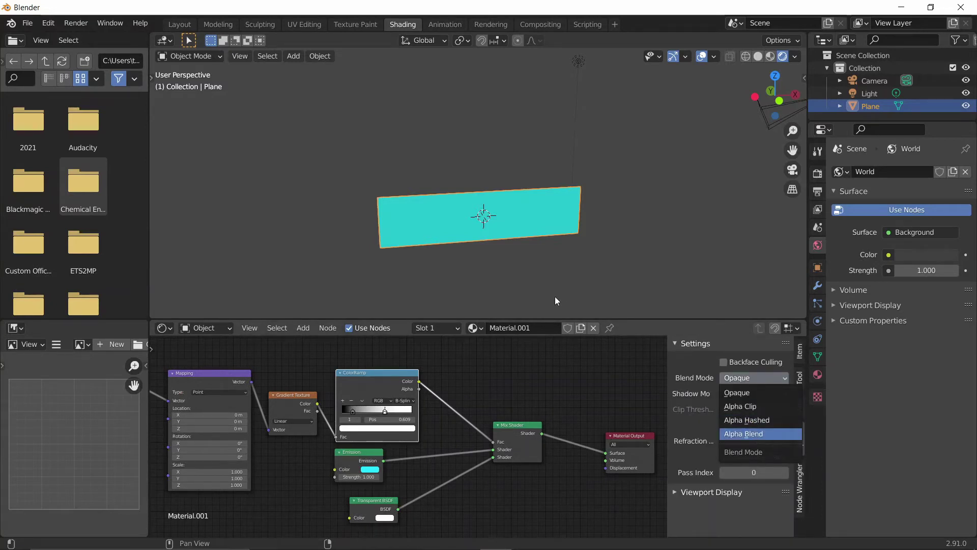
pyautogui.press('Return')
# Move the ColorRamp's right stop to about 0.645 to widen the cyan area.
pyautogui.moveTo(550, 289); pyautogui.dragTo(558, 258, button='middle')
pyautogui.scroll(3, 575, 262)
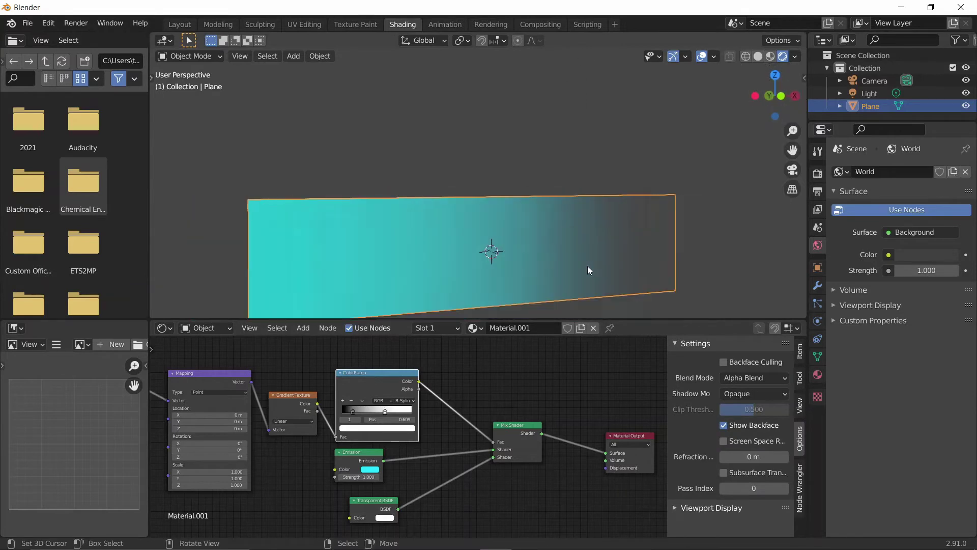
pyautogui.scroll(-1, 588, 271)
pyautogui.scroll(2, 360, 447)
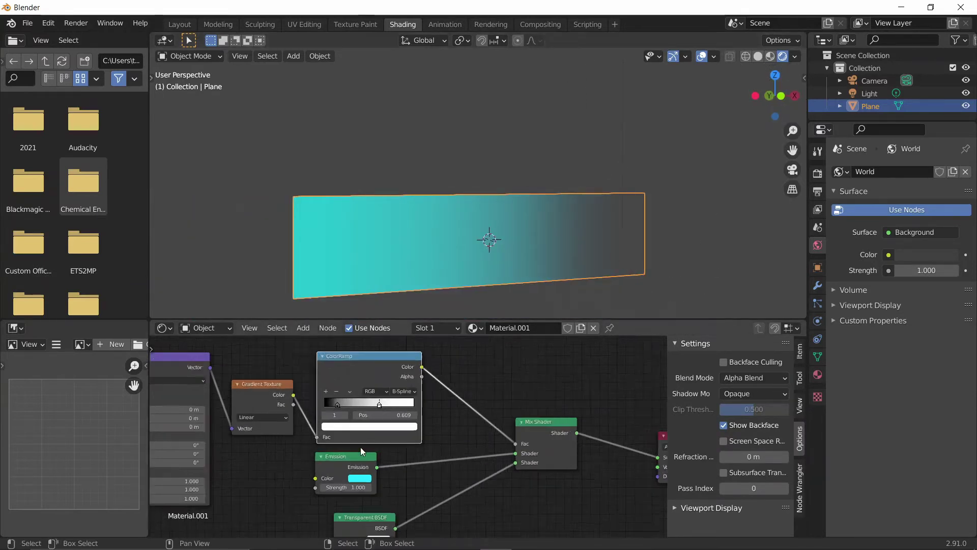
pyautogui.moveTo(377, 402); pyautogui.dragTo(335, 403)
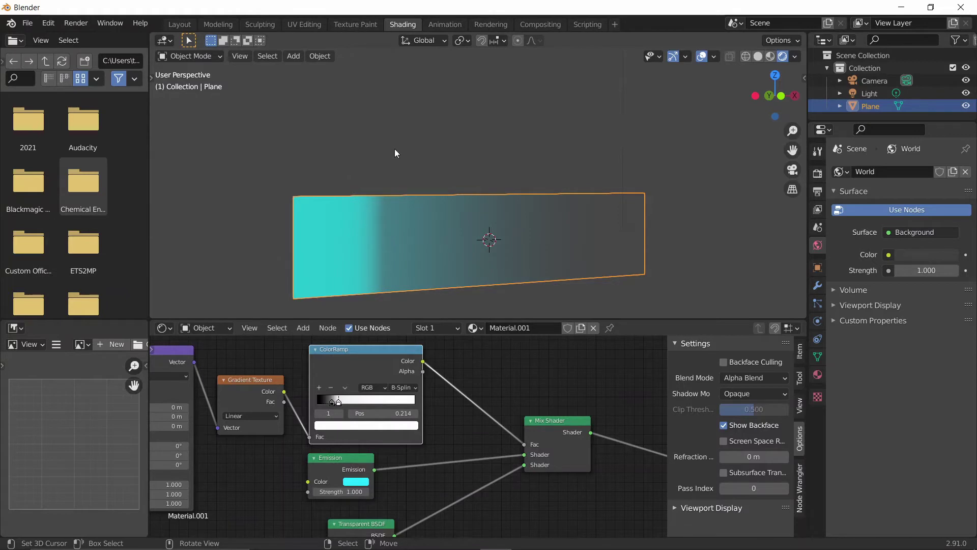
pyautogui.moveTo(338, 402)
pyautogui.mouseDown()
pyautogui.moveTo(381, 401)
pyautogui.moveTo(336, 400)
pyautogui.moveTo(354, 401)
pyautogui.mouseUp()
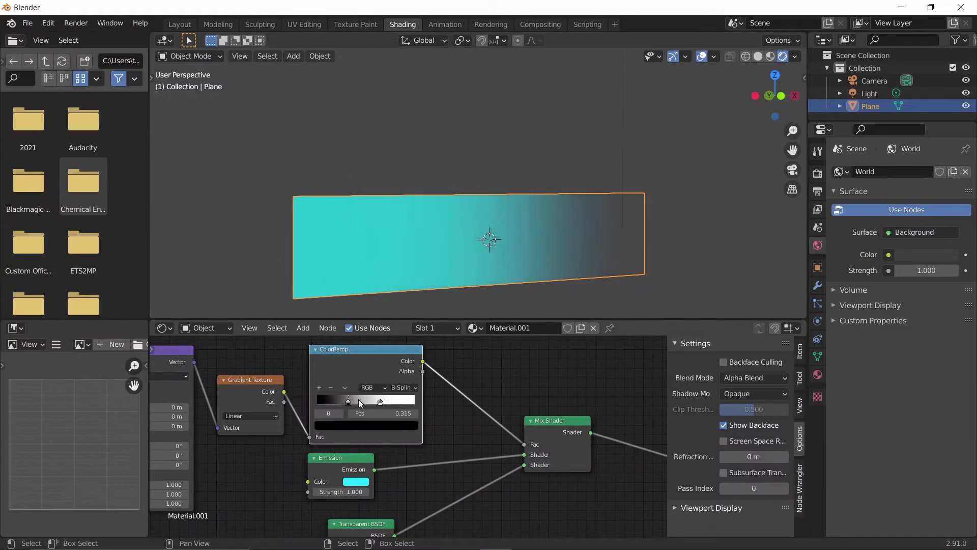
pyautogui.click(348, 489)
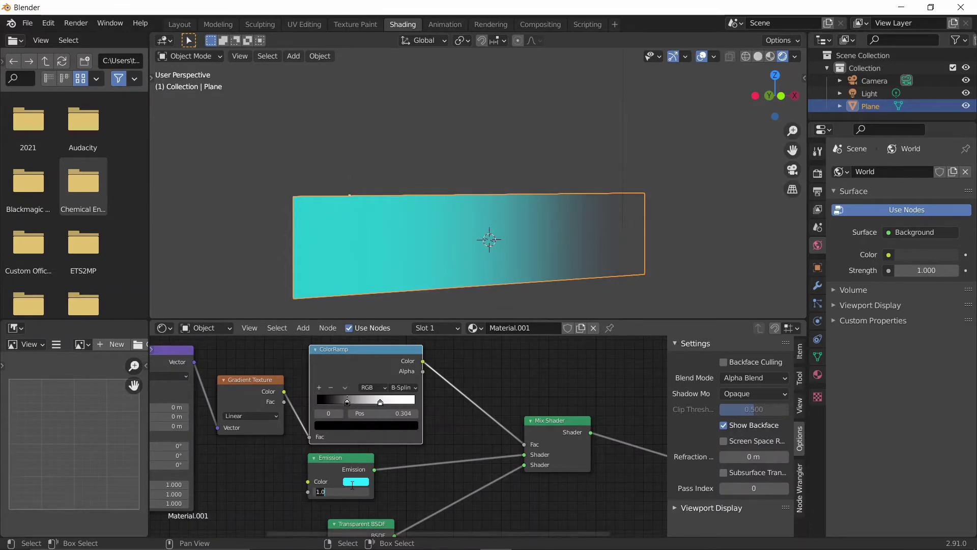
# Set Emission Strength to 8 and move the white ColorRamp stop to 0.467.
pyautogui.write('8')
pyautogui.press('Return')
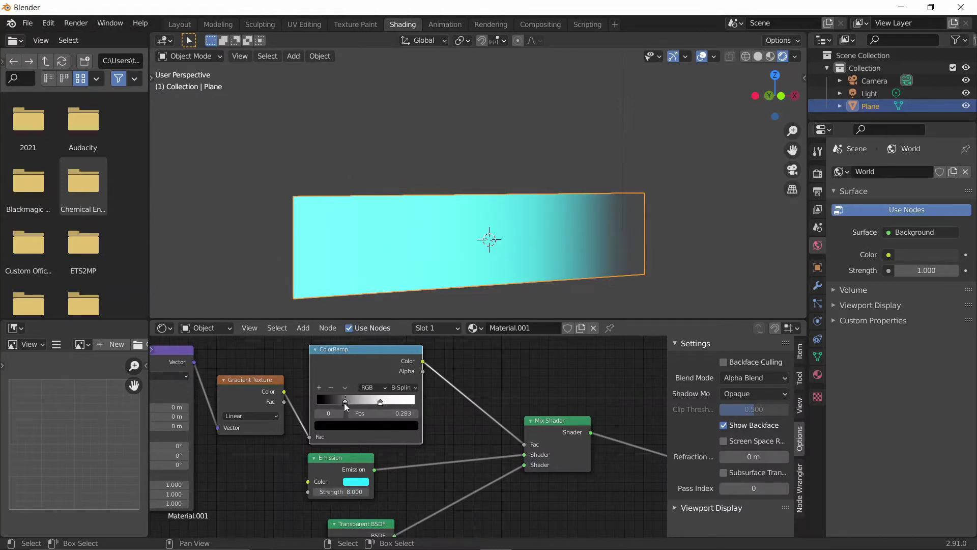
pyautogui.moveTo(379, 401); pyautogui.dragTo(362, 401)
pyautogui.scroll(-4, 458, 167)
pyautogui.moveTo(422, 189); pyautogui.dragTo(466, 230, button='middle')
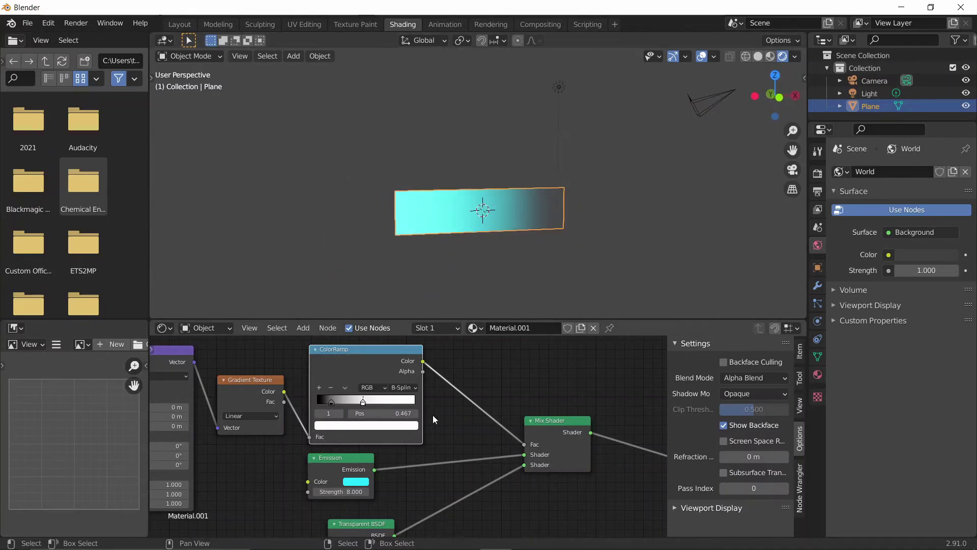
pyautogui.scroll(-3, 471, 280)
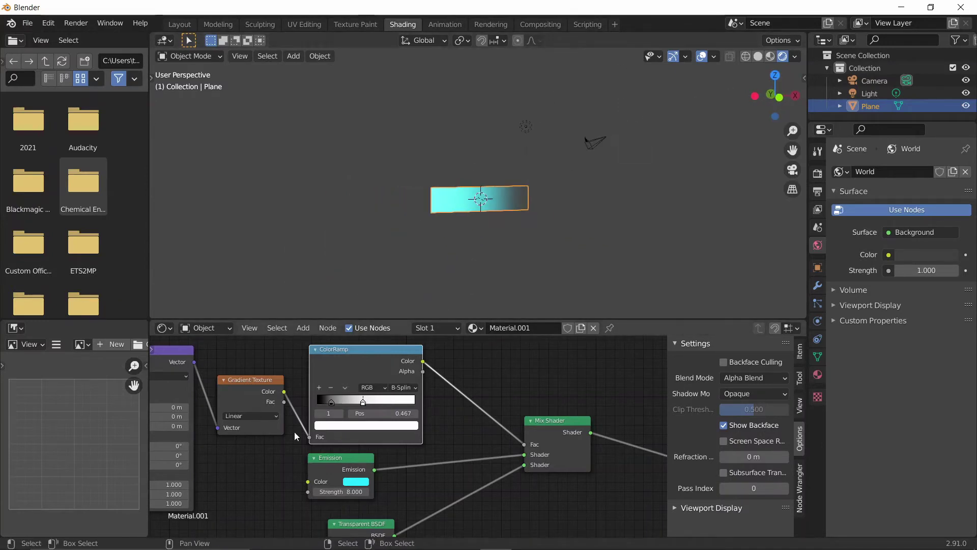
pyautogui.scroll(-2, 295, 431)
pyautogui.moveTo(300, 421); pyautogui.dragTo(486, 406, button='middle')
pyautogui.scroll(3, 499, 249)
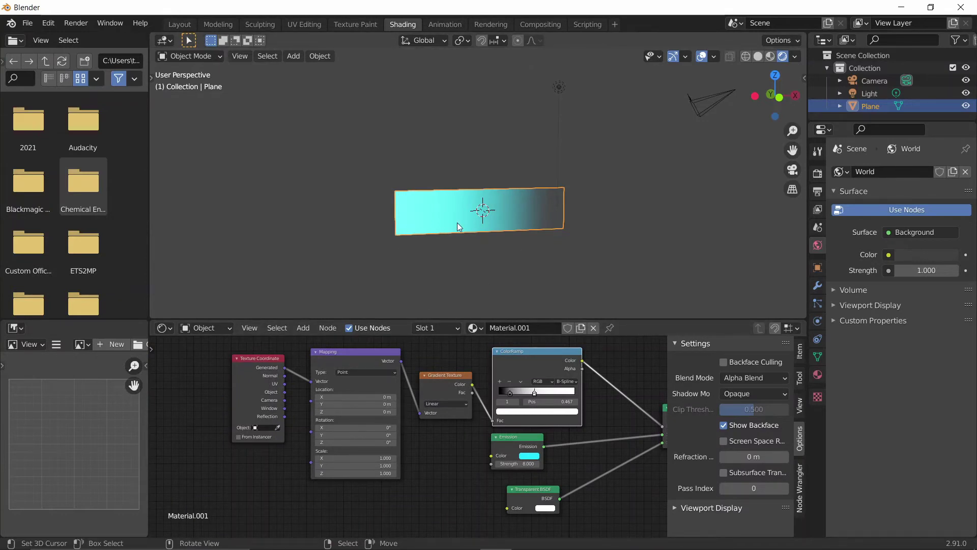
# Try a Y rotation on the Mapping node, then undo it and orbit the viewport.
pyautogui.scroll(2, 404, 430)
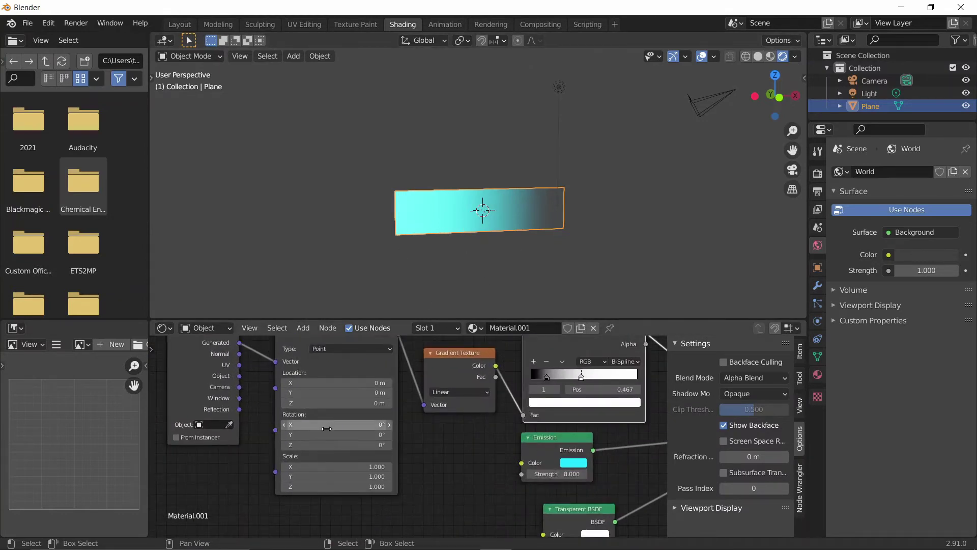
pyautogui.moveTo(326, 434); pyautogui.dragTo(305, 435)
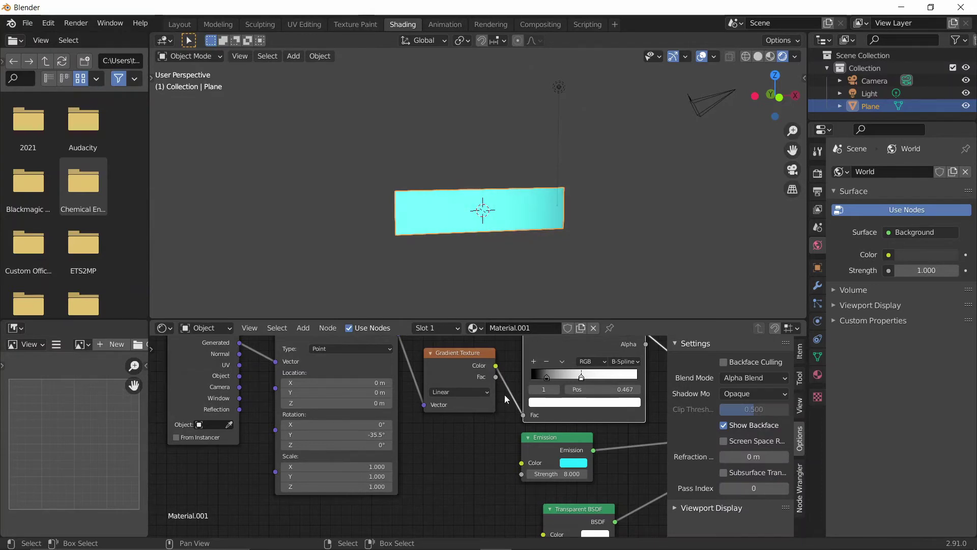
pyautogui.hotkey('ctrl', 'z')
pyautogui.hotkey('ctrl', 'z')
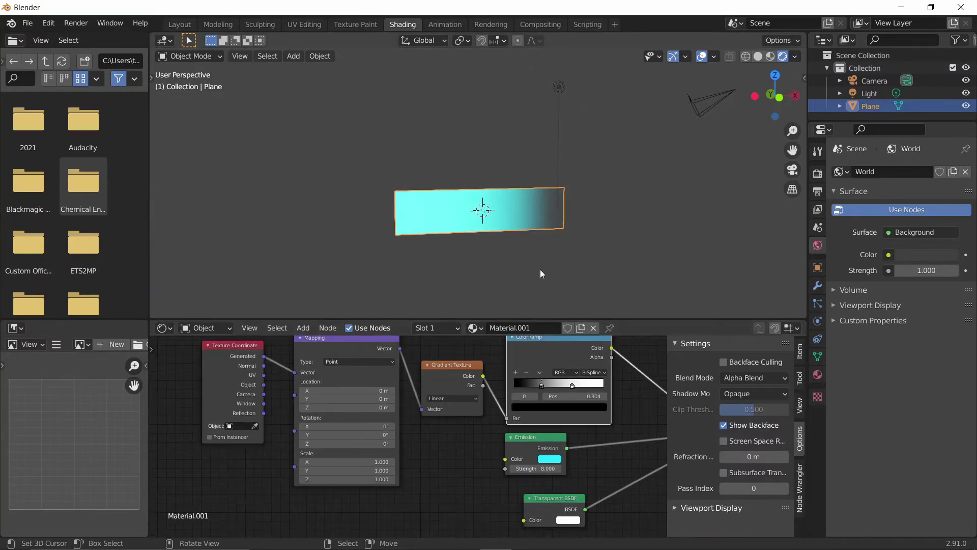
pyautogui.moveTo(540, 271); pyautogui.dragTo(540, 238, button='middle')
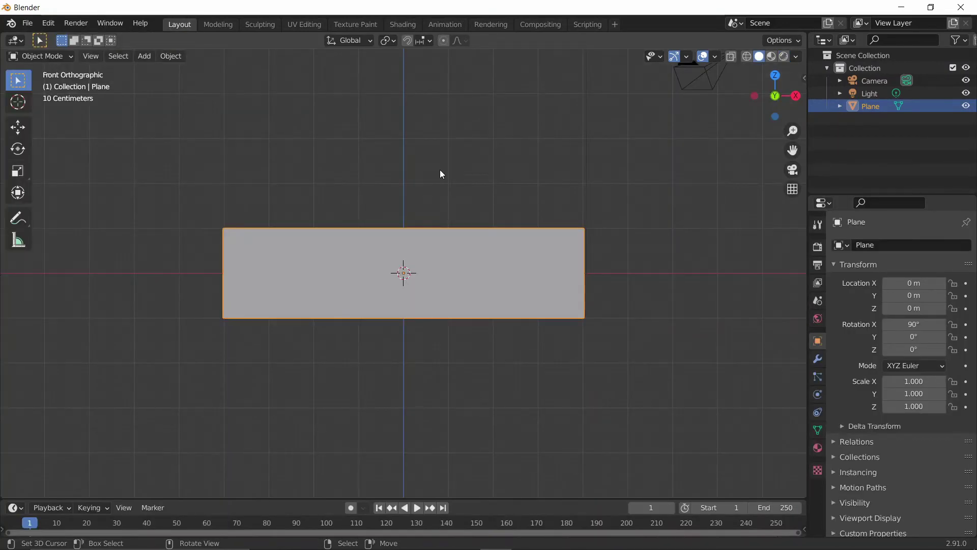
# Switch to Rendered shading and delete the light from the scene.
pyautogui.press('`')
pyautogui.press('z')
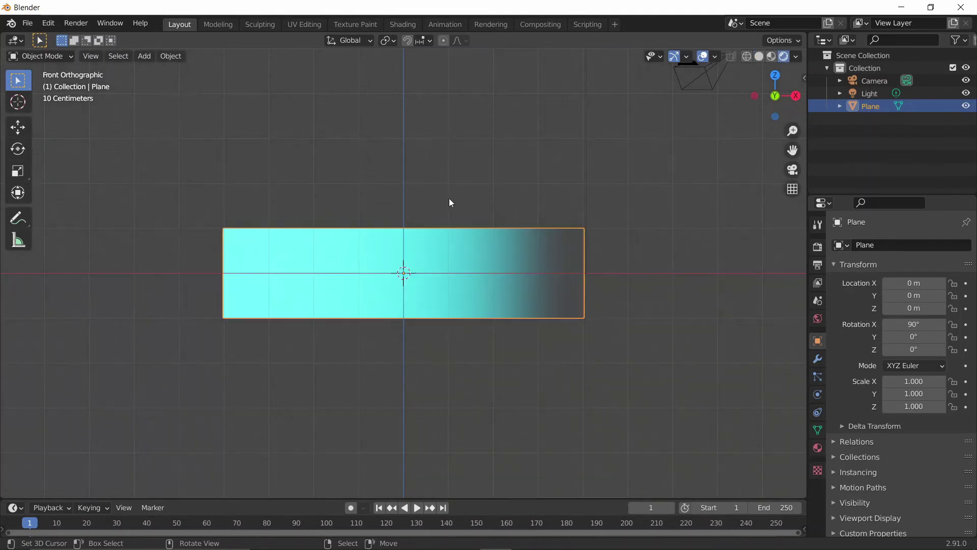
pyautogui.moveTo(449, 197)
pyautogui.mouseDown(button='middle')
pyautogui.moveTo(500, 270)
pyautogui.moveTo(496, 166)
pyautogui.mouseUp(button='middle')
pyautogui.click(495, 102)
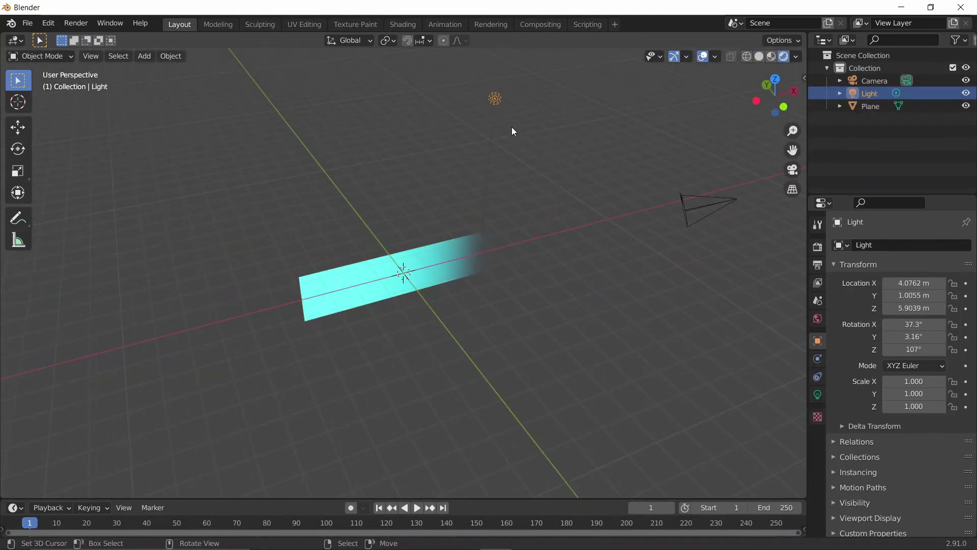
pyautogui.press('Delete')
# Set the World background strength to 0.1.
pyautogui.click(817, 318)
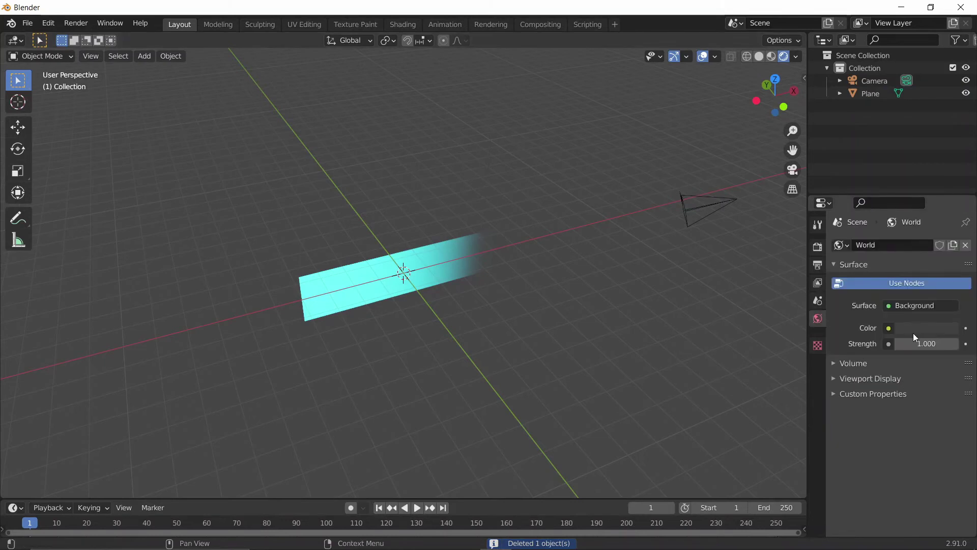
pyautogui.click(919, 344)
pyautogui.press('BackSpace')
pyautogui.write('0.1')
pyautogui.press('Return')
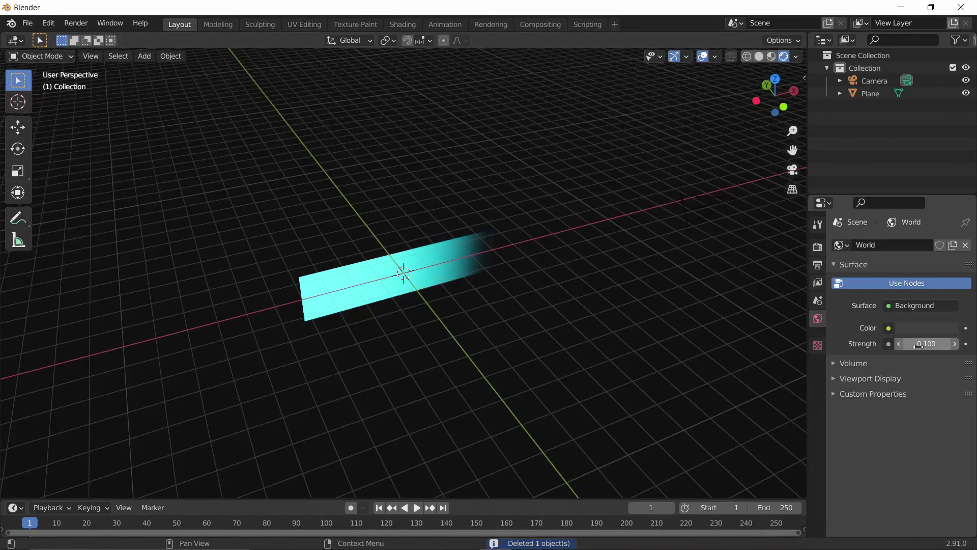
# Switch to the front view and select the glowing plane.
pyautogui.press('KP_1')
pyautogui.scroll(2, 475, 262)
pyautogui.click(474, 263)
pyautogui.scroll(-3, 475, 263)
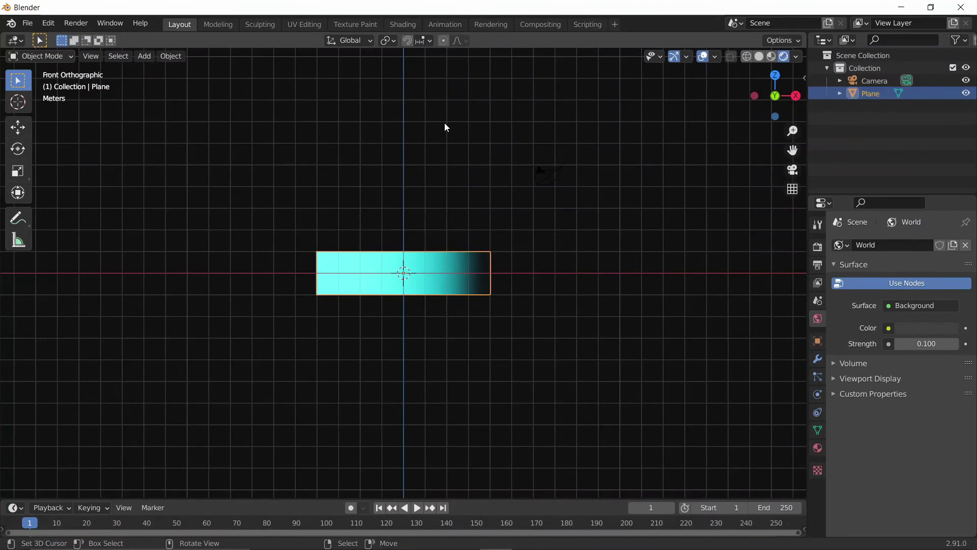
# Move the original plane higher in the scene.
pyautogui.press('g')
pyautogui.click(473, 152)
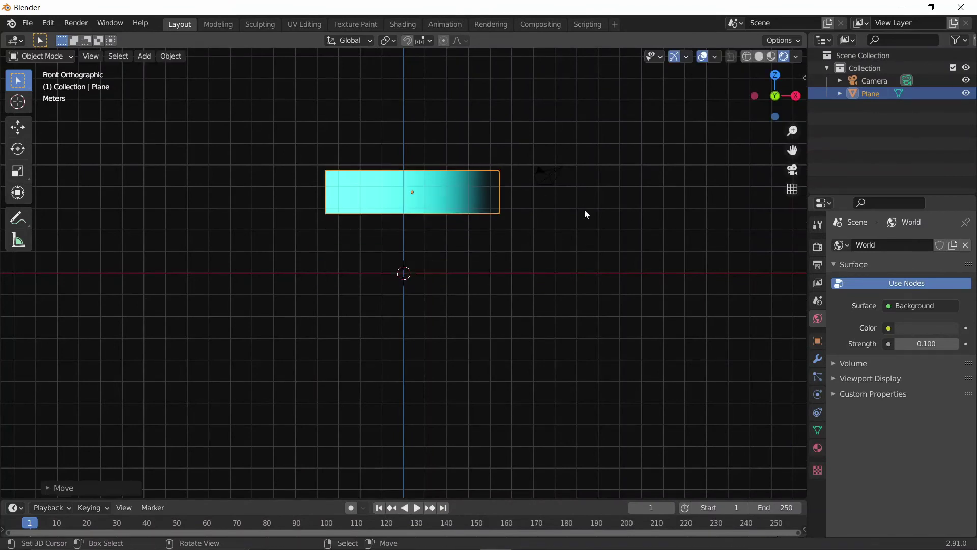
pyautogui.scroll(-3, 570, 213)
# Make four copies of the plane, placed lower left, upper left, lower right and upper right.
pyautogui.hotkey('shift', 'd')
pyautogui.click(465, 277)
pyautogui.hotkey('shift', 'd')
pyautogui.click(438, 161)
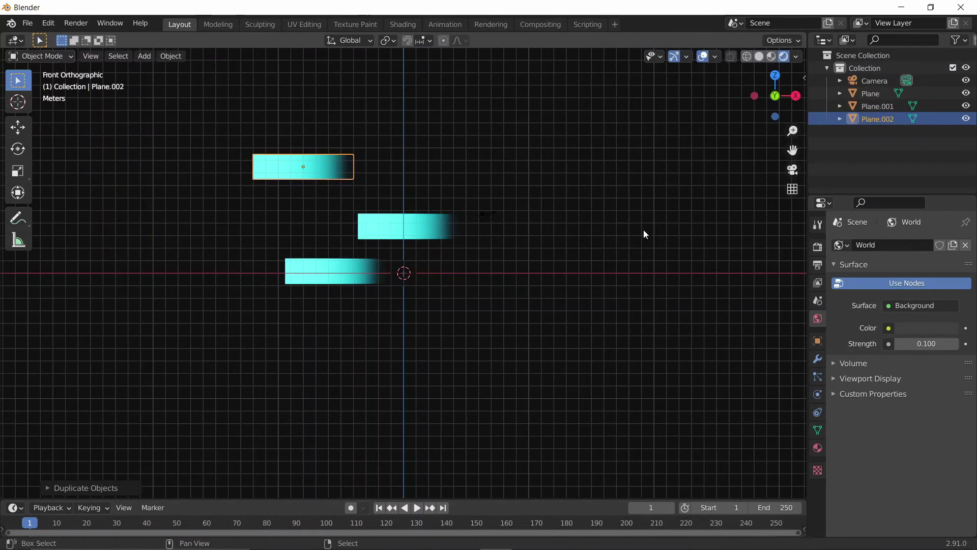
pyautogui.hotkey('shift', 'd')
pyautogui.click(81, 347)
pyautogui.hotkey('shift', 'd')
pyautogui.click(430, 81)
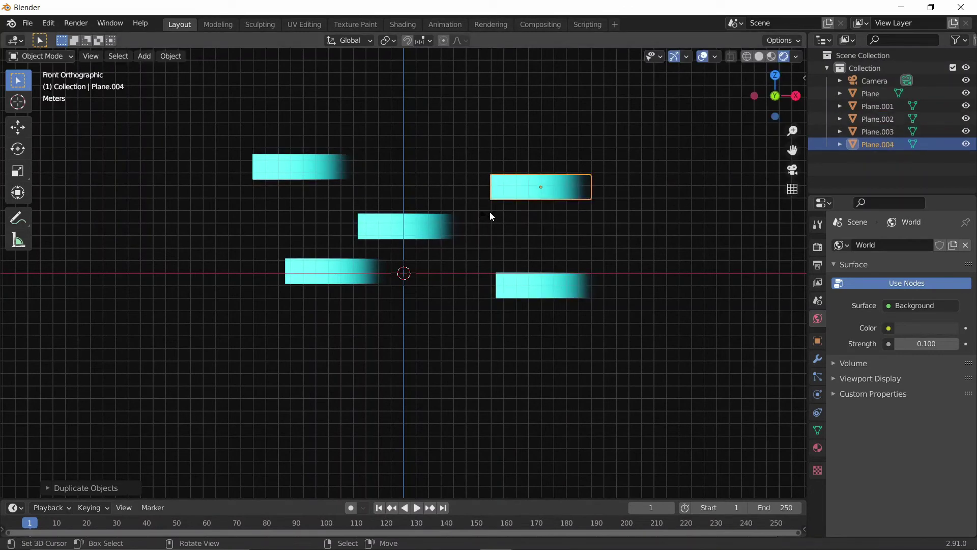
# Enable Bloom in the Render Properties so the cyan planes glow.
pyautogui.click(818, 246)
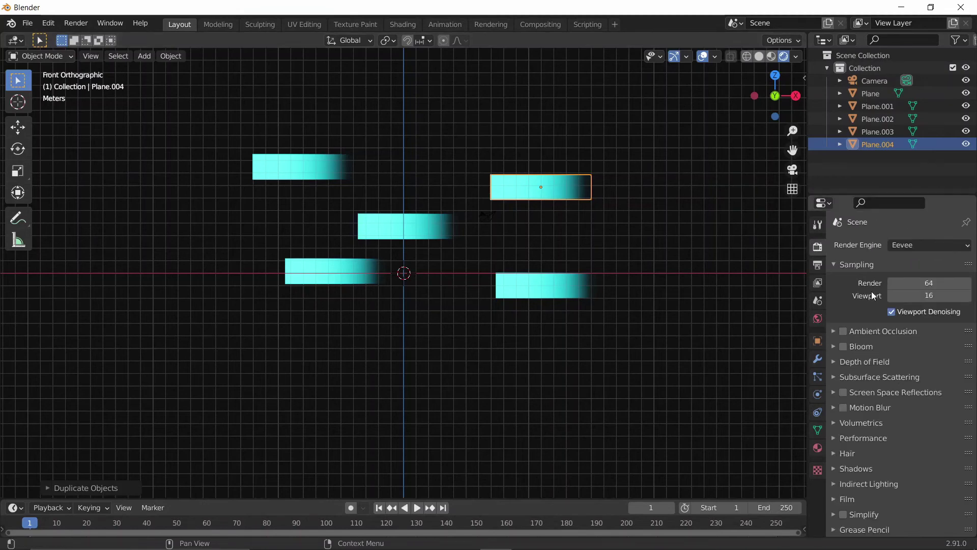
pyautogui.click(843, 347)
pyautogui.moveTo(374, 239); pyautogui.dragTo(407, 238, button='middle')
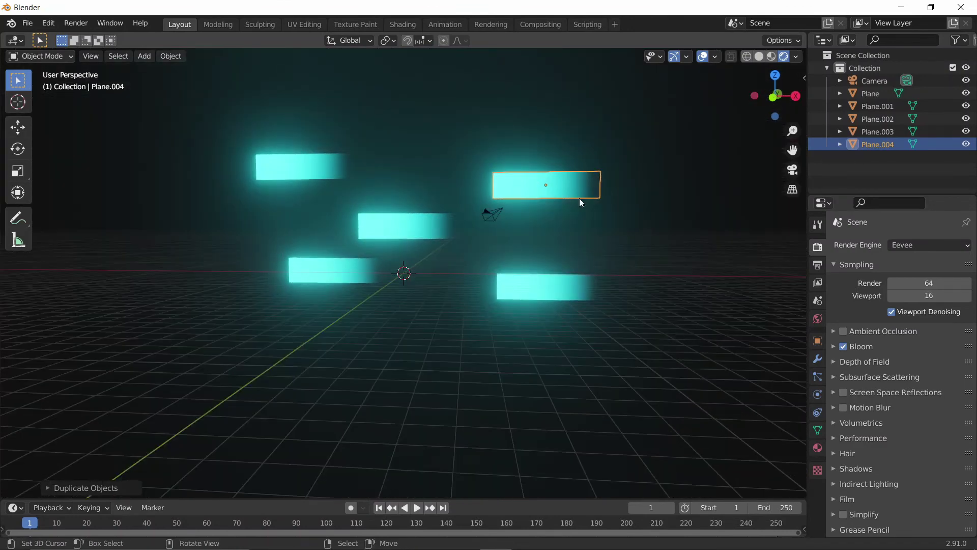
# Lower the material's Emission Strength to 4.000 in the Shading node editor.
pyautogui.click(402, 25)
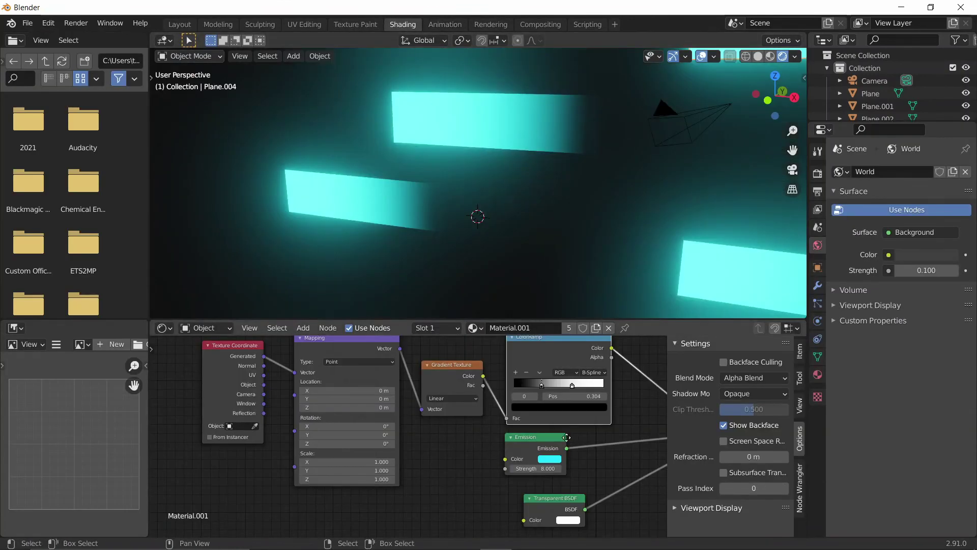
pyautogui.moveTo(417, 400)
pyautogui.mouseDown()
pyautogui.moveTo(407, 400)
pyautogui.moveTo(449, 405)
pyautogui.moveTo(392, 391)
pyautogui.moveTo(419, 406)
pyautogui.moveTo(392, 407)
pyautogui.moveTo(431, 407)
pyautogui.mouseUp()
pyautogui.press('Home')
pyautogui.scroll(1, 457, 469)
# Move the ColorRamp's white stop to position 0.272, undoing a stray keyframe.
pyautogui.moveTo(443, 285); pyautogui.dragTo(499, 251, button='middle')
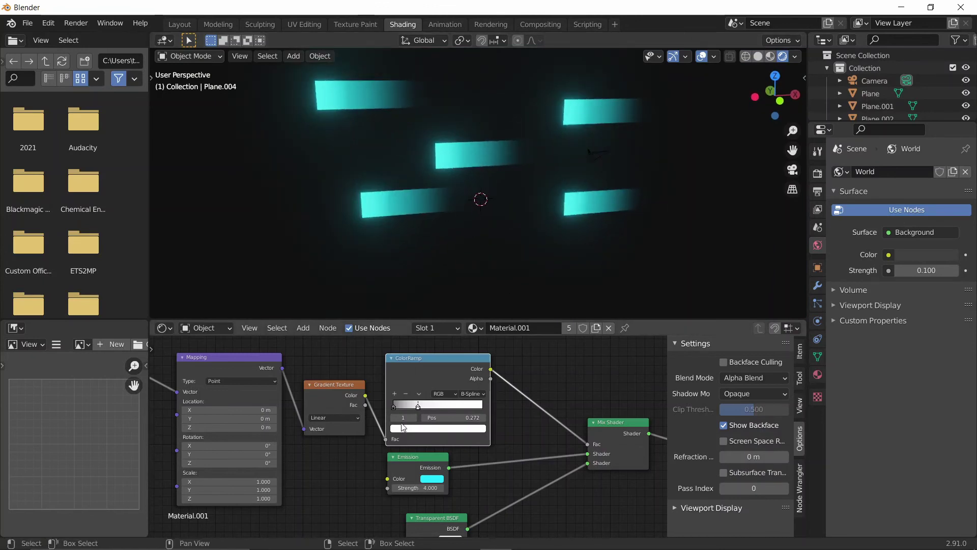
pyautogui.scroll(1, 420, 399)
pyautogui.moveTo(421, 399); pyautogui.dragTo(419, 398)
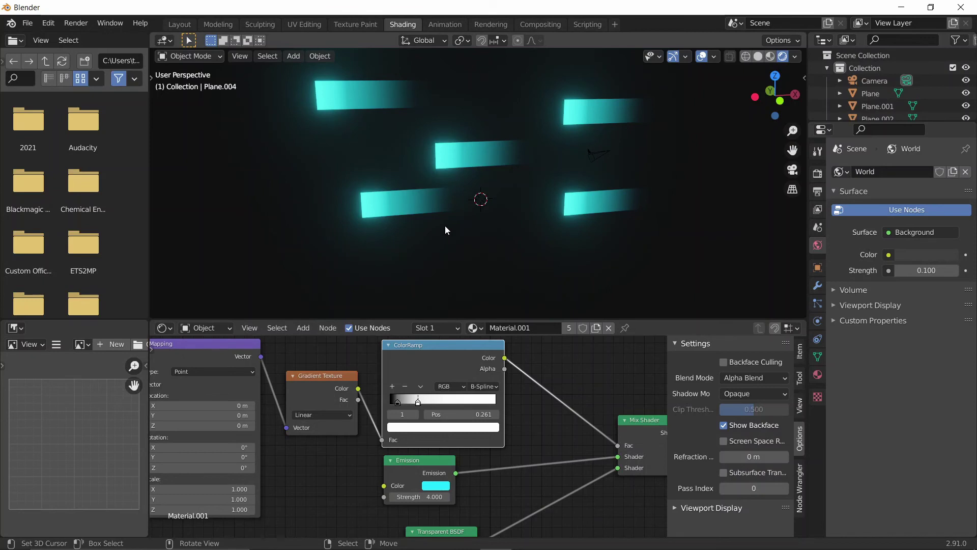
pyautogui.moveTo(418, 402); pyautogui.dragTo(449, 402)
pyautogui.press('i')
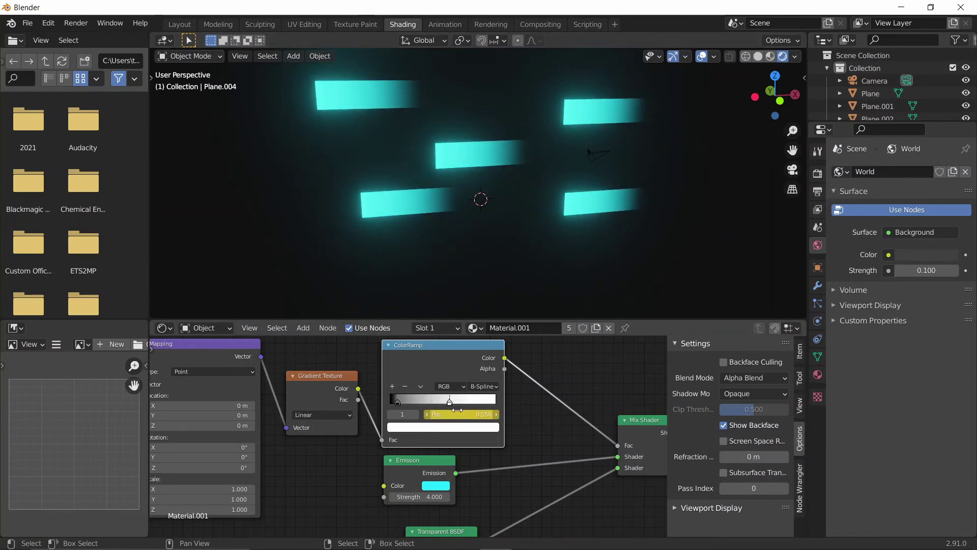
pyautogui.hotkey('ctrl', 'z')
pyautogui.hotkey('ctrl', 'z')
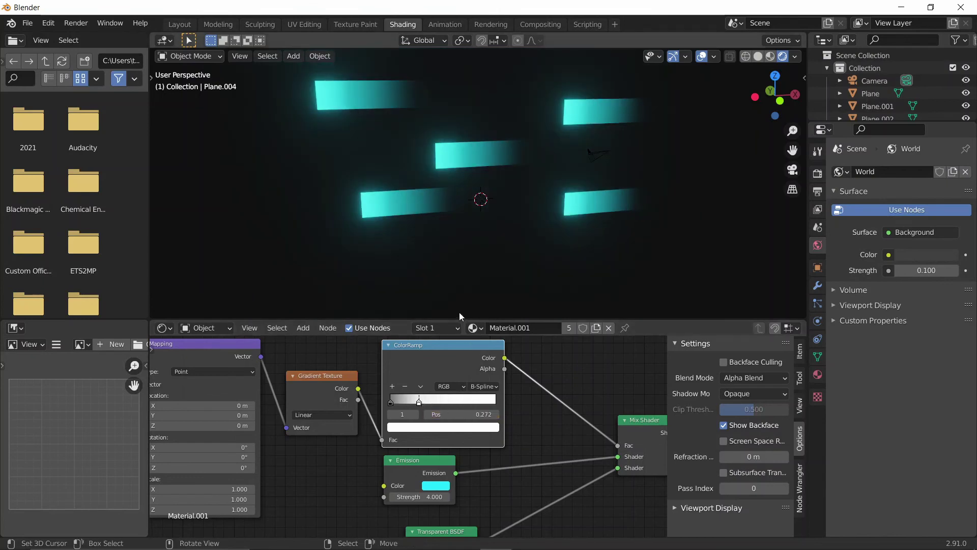
pyautogui.scroll(-2, 535, 176)
pyautogui.scroll(-1, 587, 380)
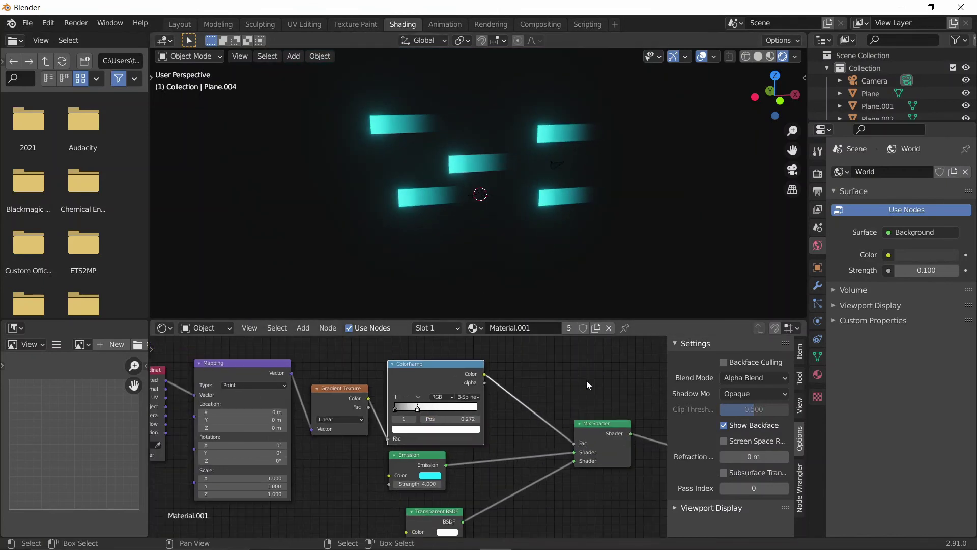
pyautogui.moveTo(586, 380); pyautogui.dragTo(522, 400, button='middle')
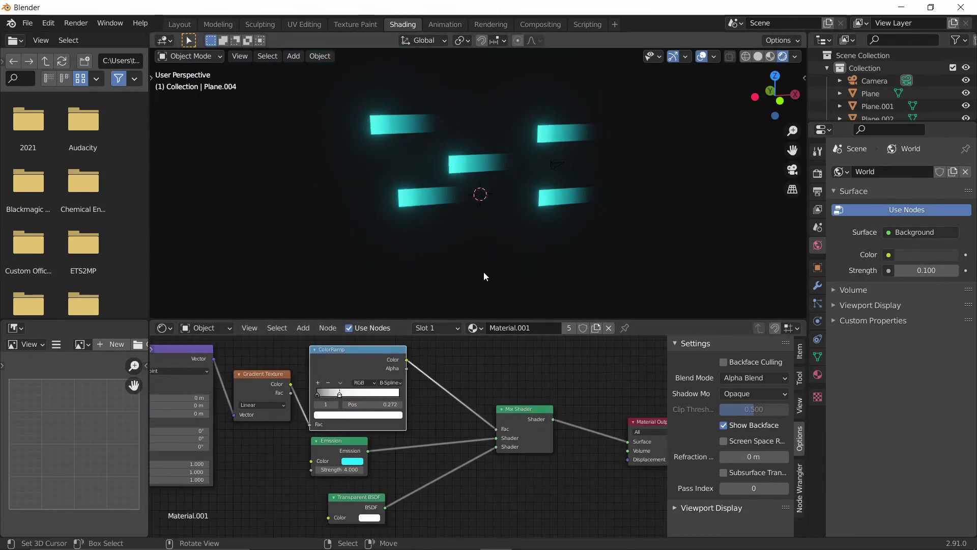